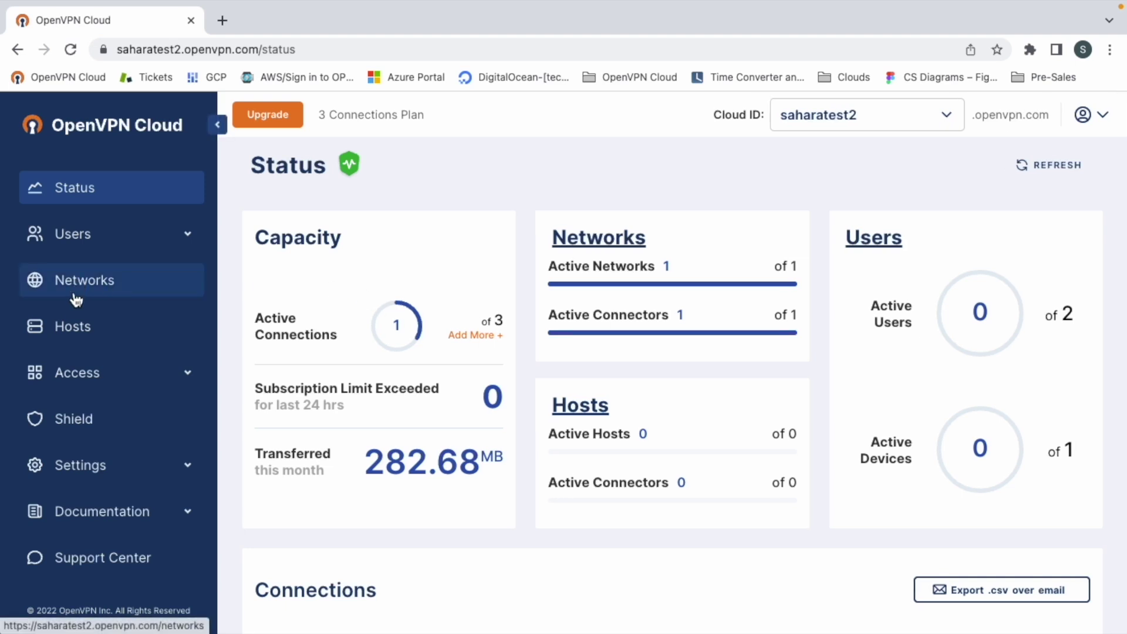
# Start a new host in Hosts and name it WindowsVM
pyautogui.click(70, 330)
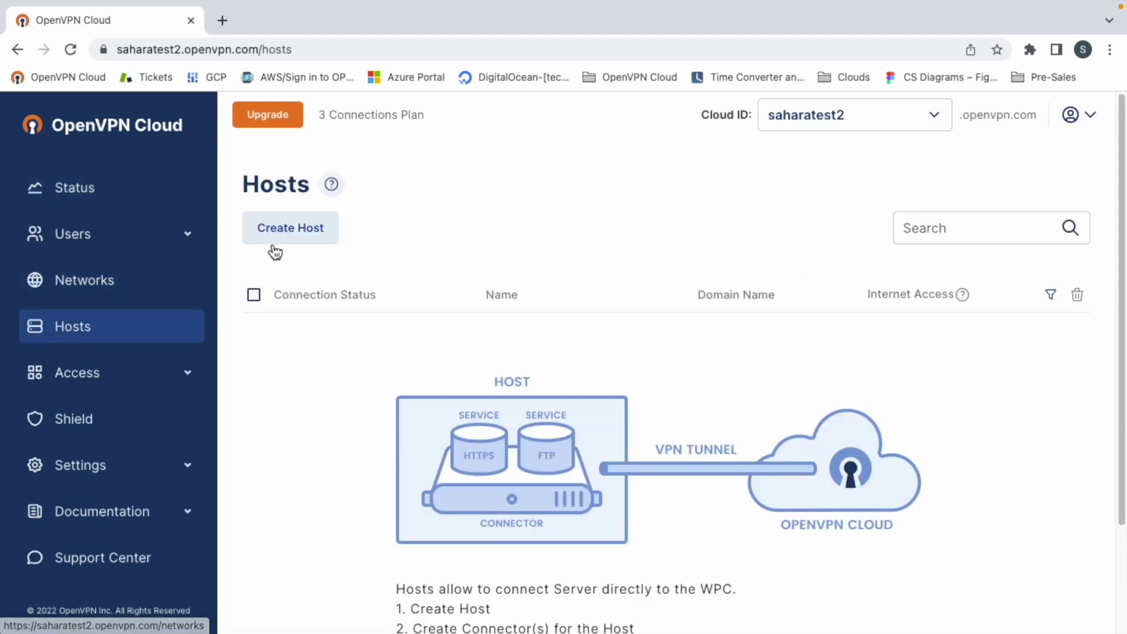
pyautogui.click(284, 241)
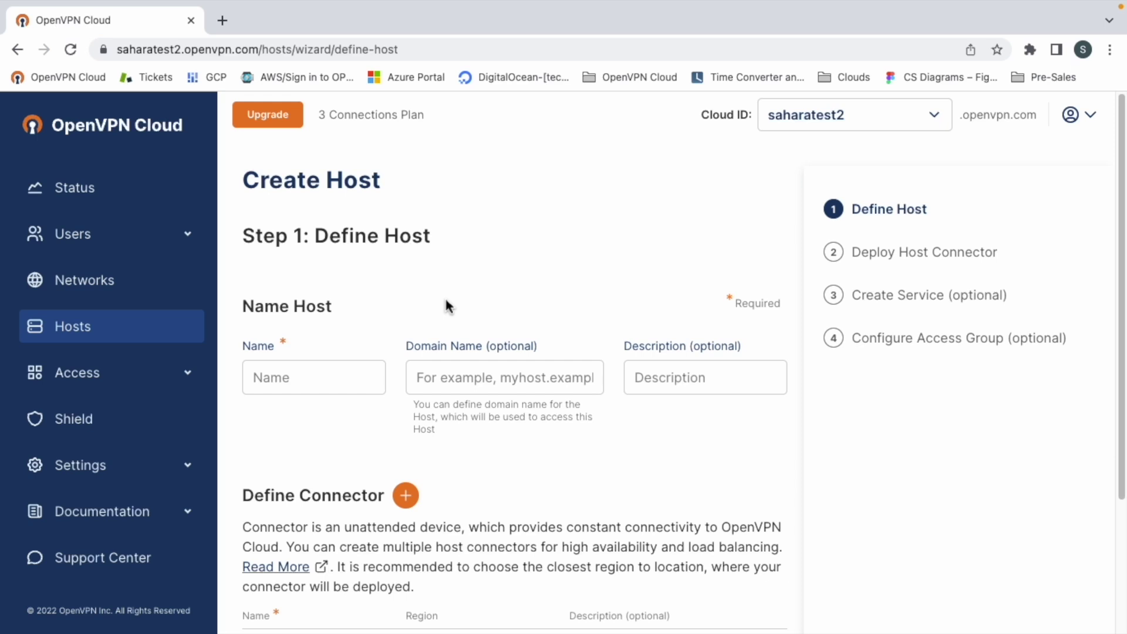
pyautogui.click(297, 371)
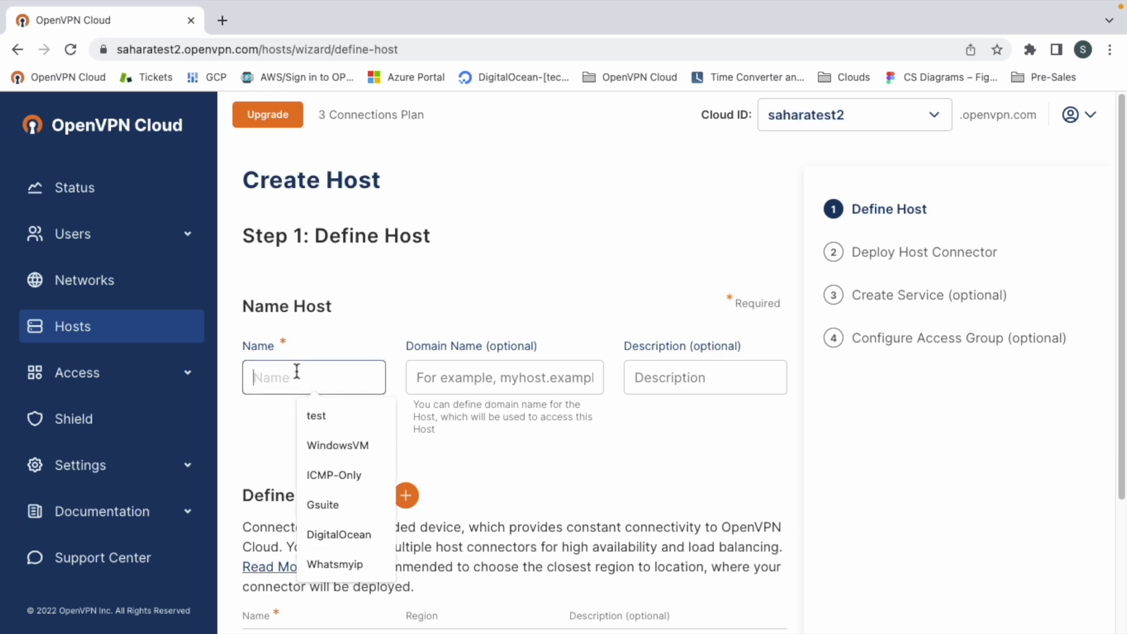
pyautogui.click(317, 445)
# Give the host the description OpenVPN and the domain name hostsahara.com
pyautogui.click(667, 376)
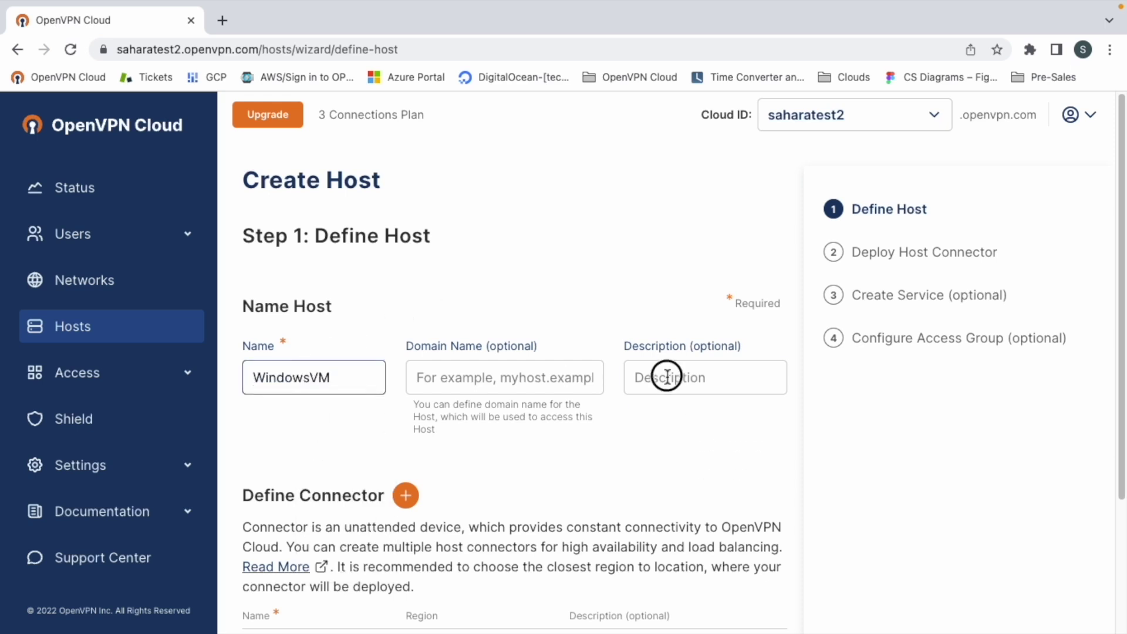
pyautogui.click(698, 415)
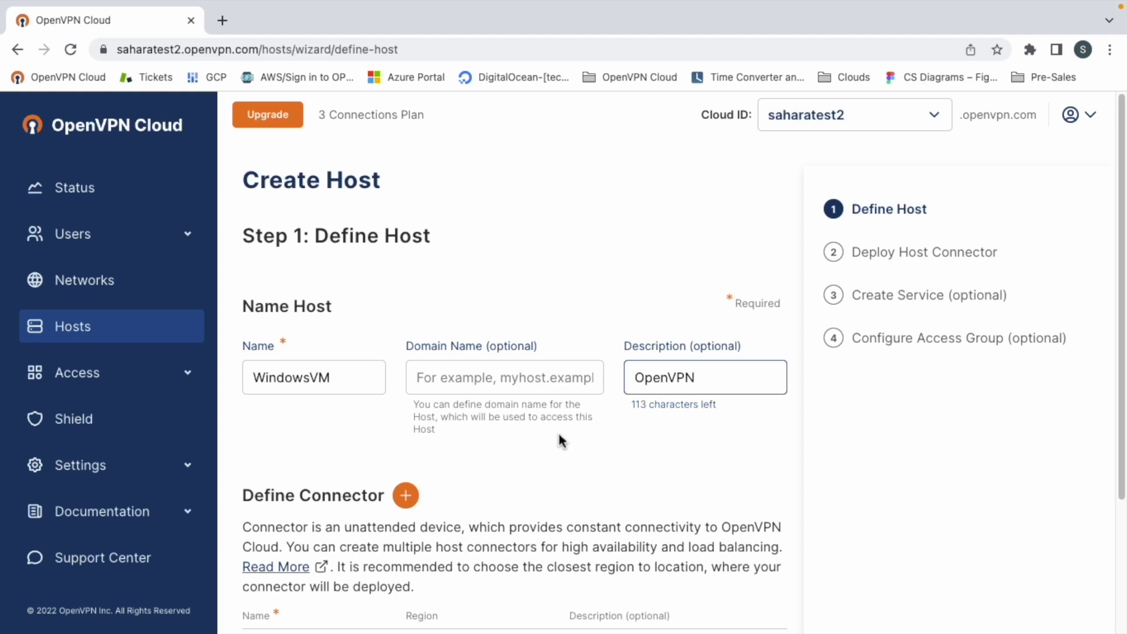
pyautogui.click(517, 381)
pyautogui.click(521, 415)
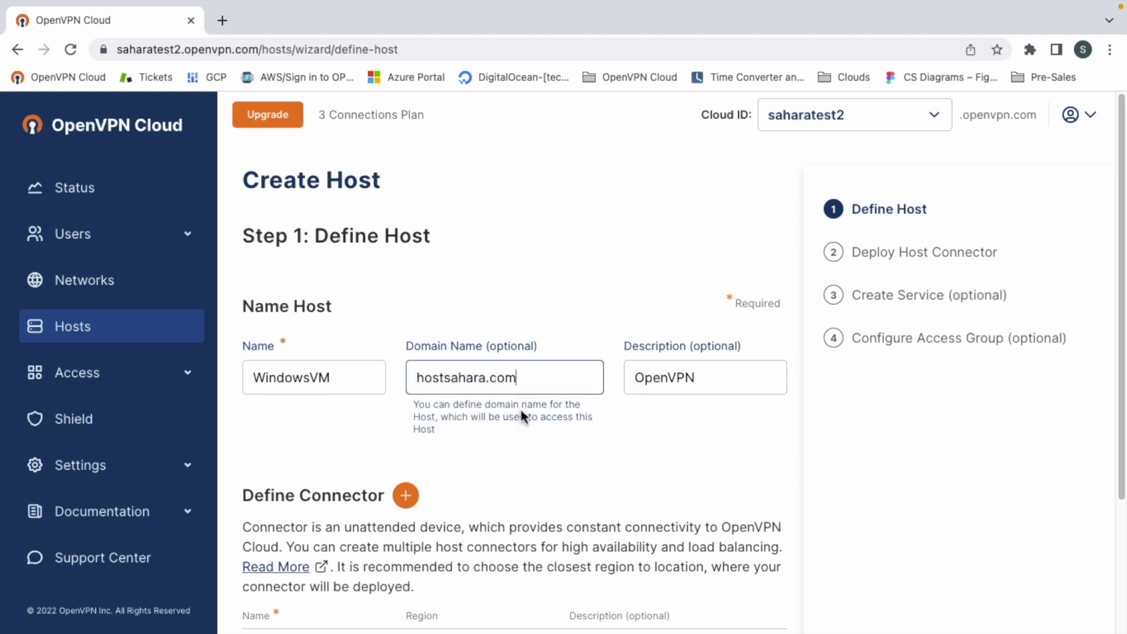
pyautogui.scroll(-2, 511, 446)
pyautogui.scroll(-1, 511, 452)
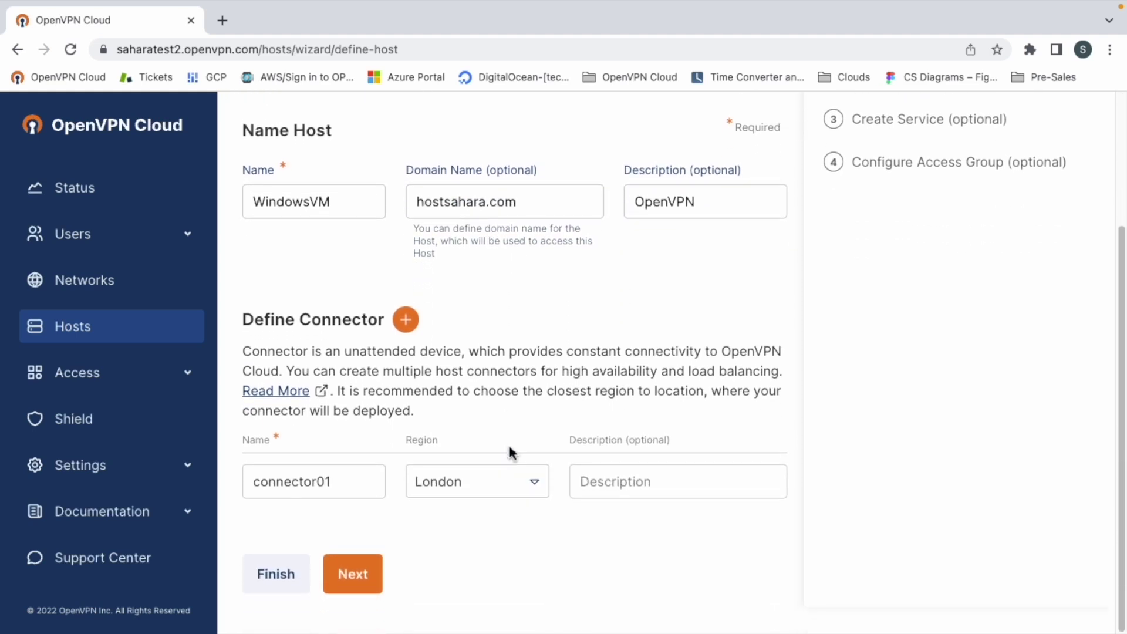
# Keep the connector named connector01, set its region to Miami (FL), and save the host
pyautogui.doubleClick(345, 485)
pyautogui.click(402, 523)
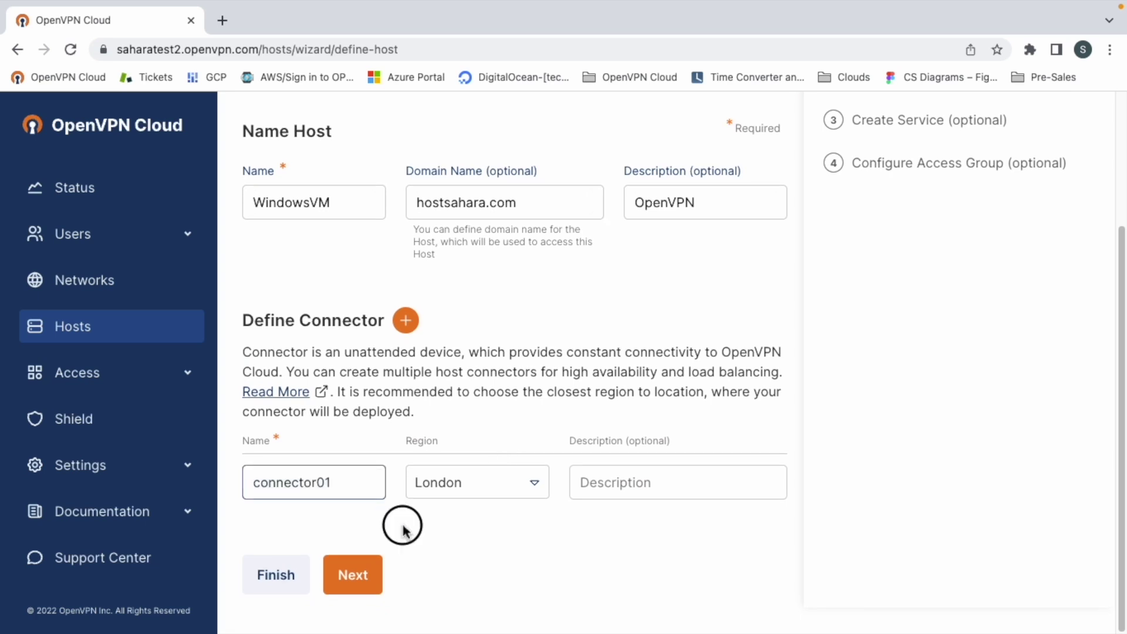
pyautogui.click(461, 497)
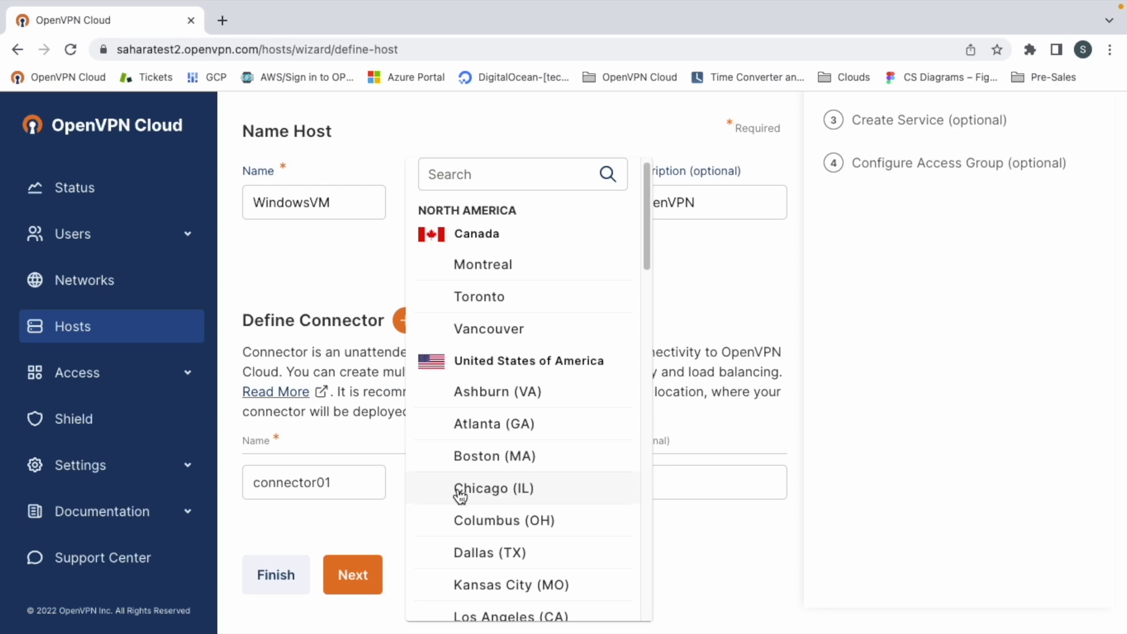
pyautogui.scroll(-3, 461, 496)
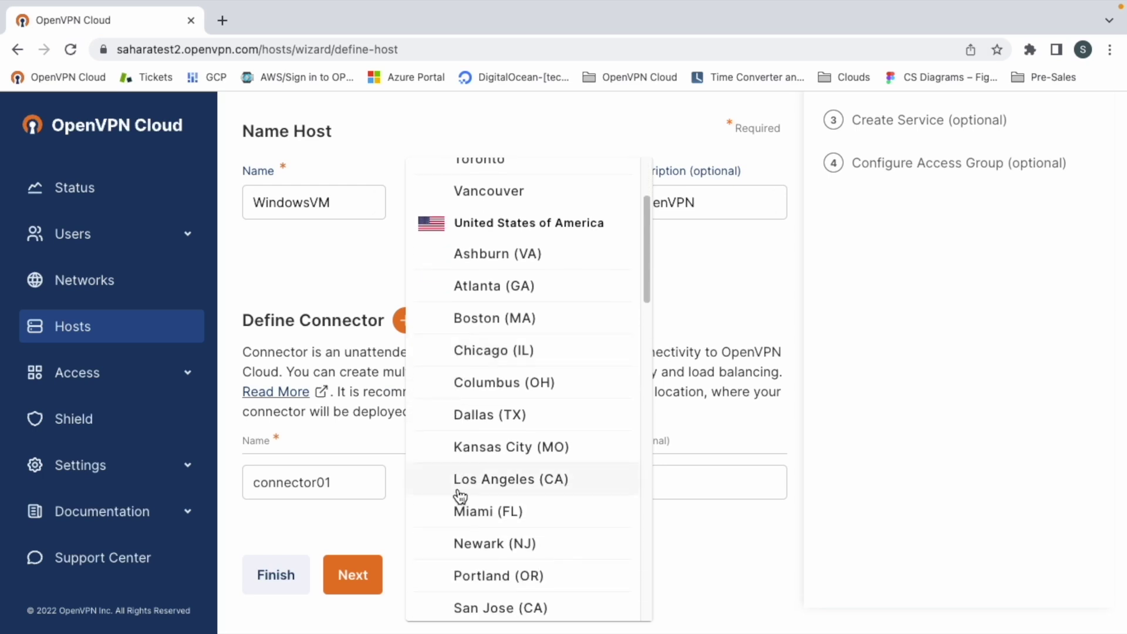
pyautogui.click(463, 520)
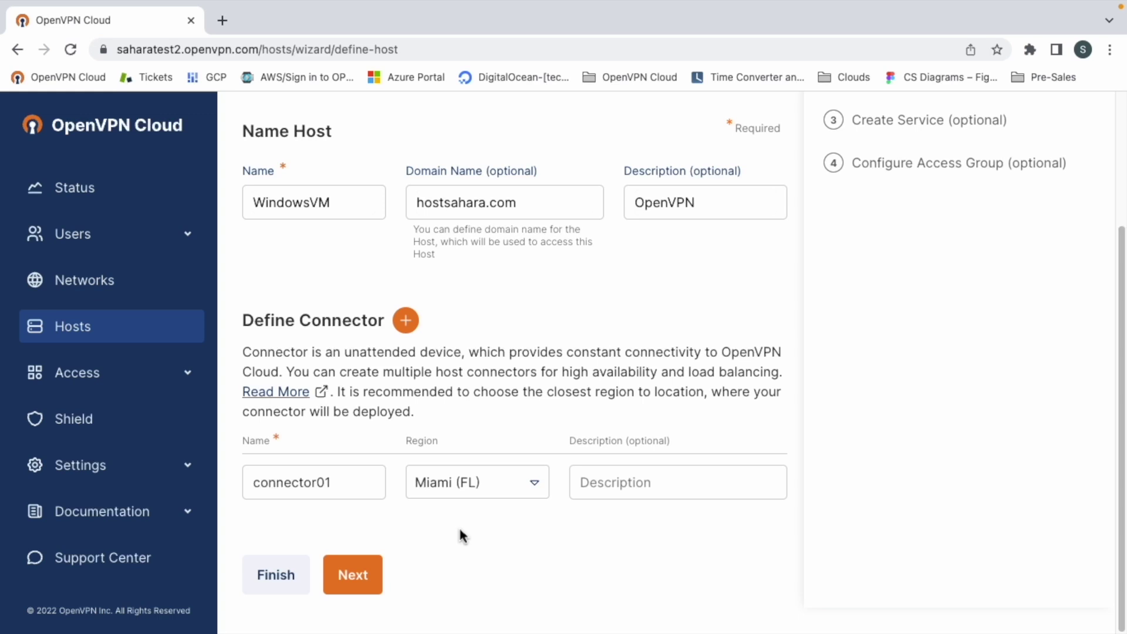
pyautogui.click(366, 577)
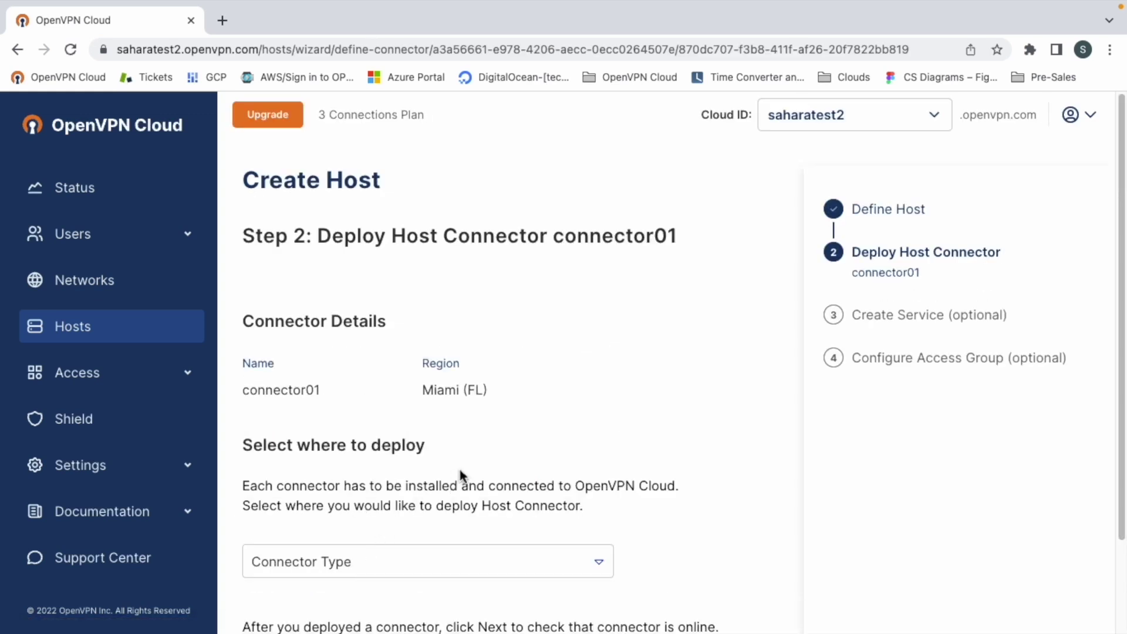
# Choose Windows as the connector type and download the OpenVPN Connect installer
pyautogui.scroll(-1, 461, 475)
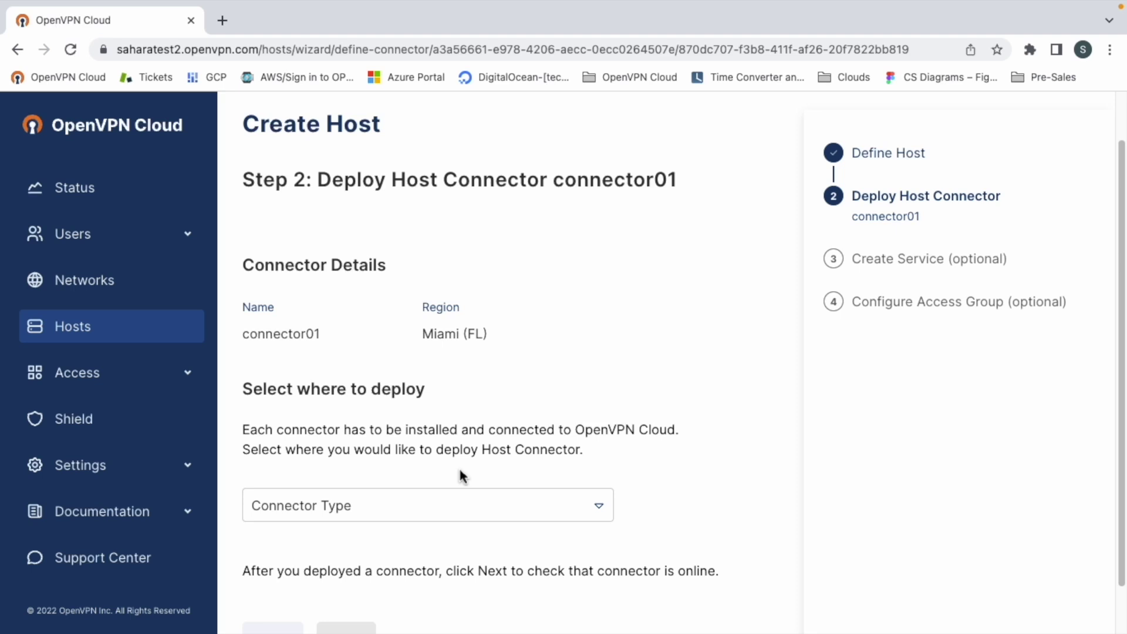
pyautogui.scroll(-1, 462, 476)
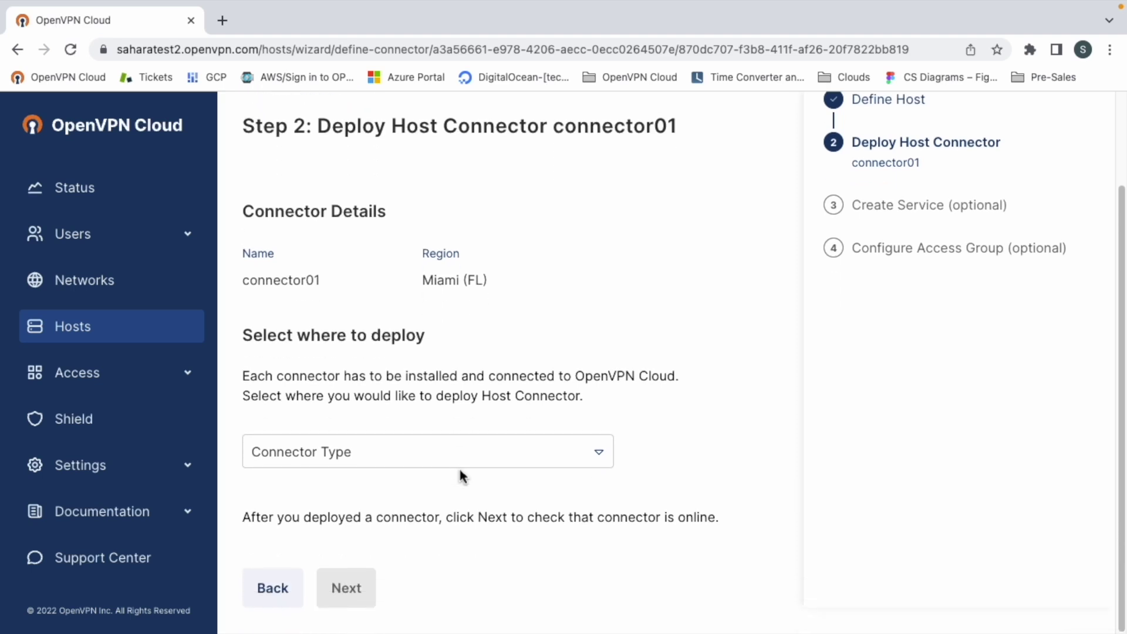
pyautogui.click(333, 459)
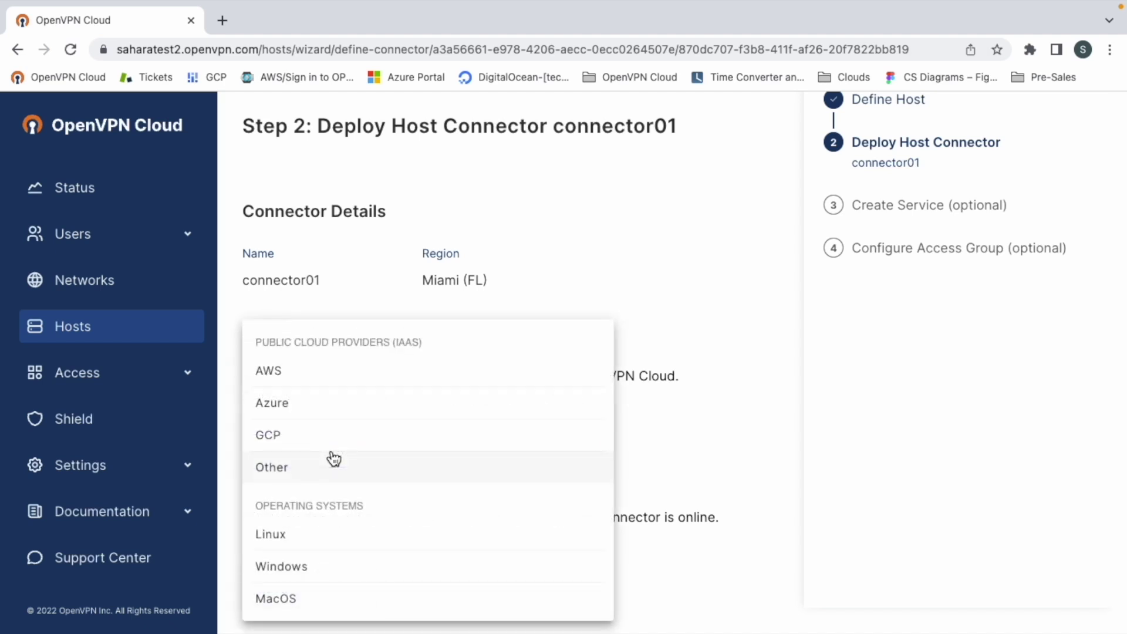
pyautogui.click(273, 566)
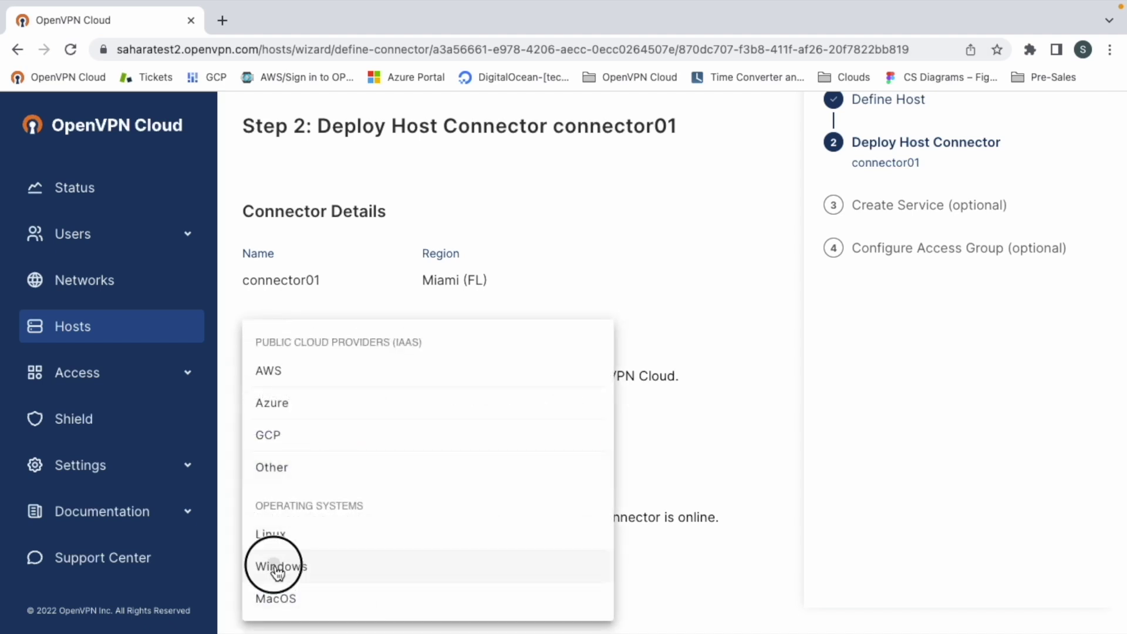
pyautogui.scroll(-3, 444, 534)
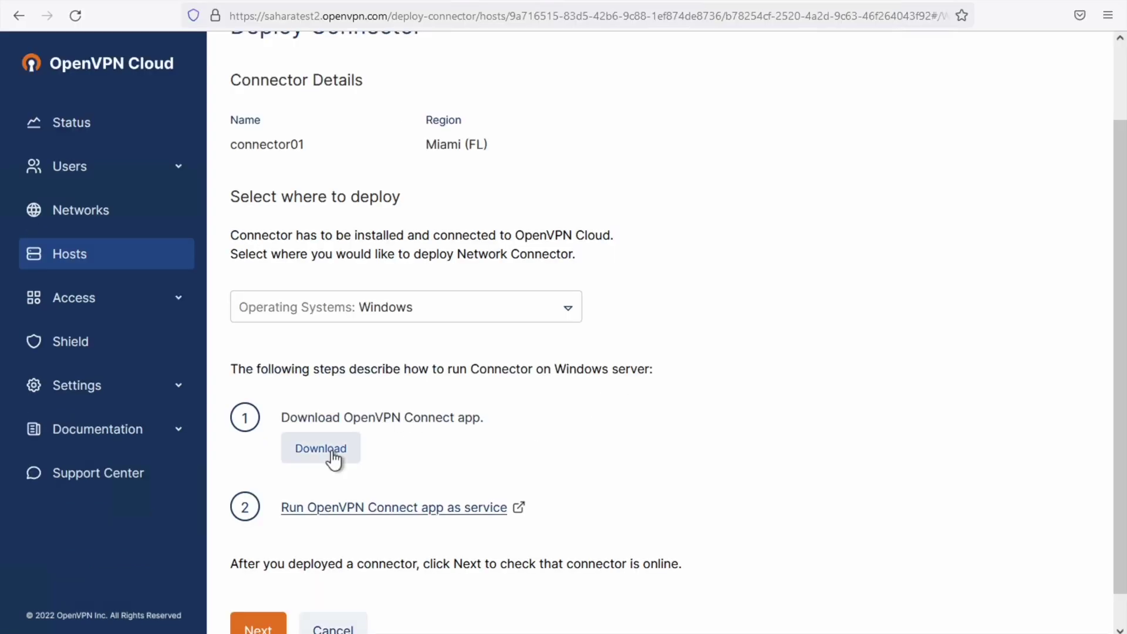
pyautogui.click(330, 456)
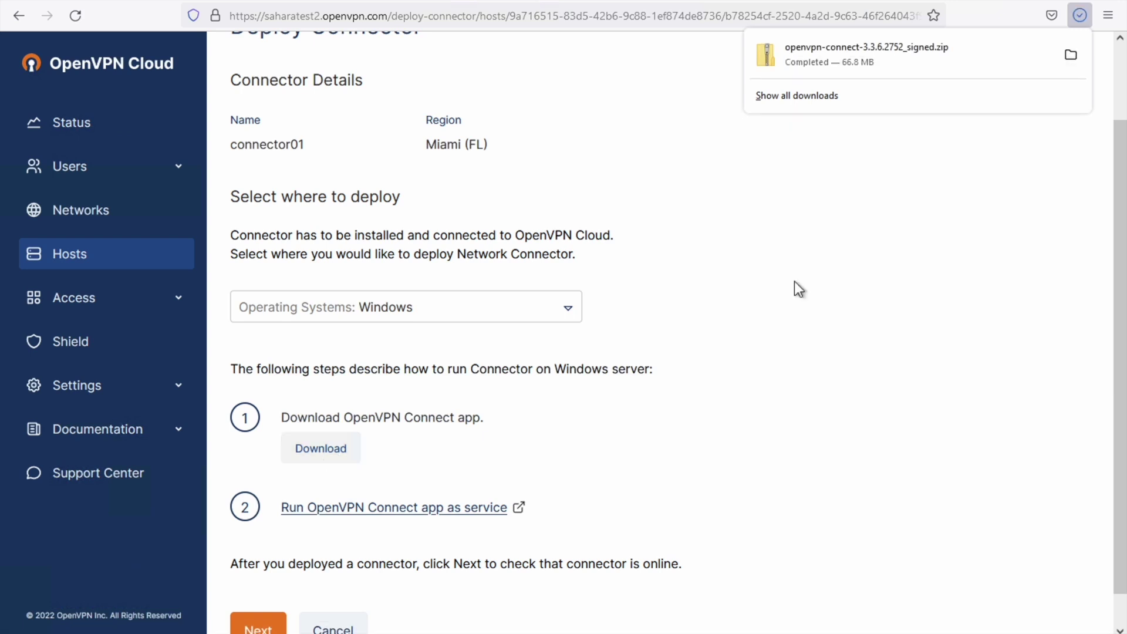
# Install OpenVPN Connect 3.3.6 from the downloaded zip, accepting the license agreement
pyautogui.click(934, 53)
pyautogui.click(370, 189)
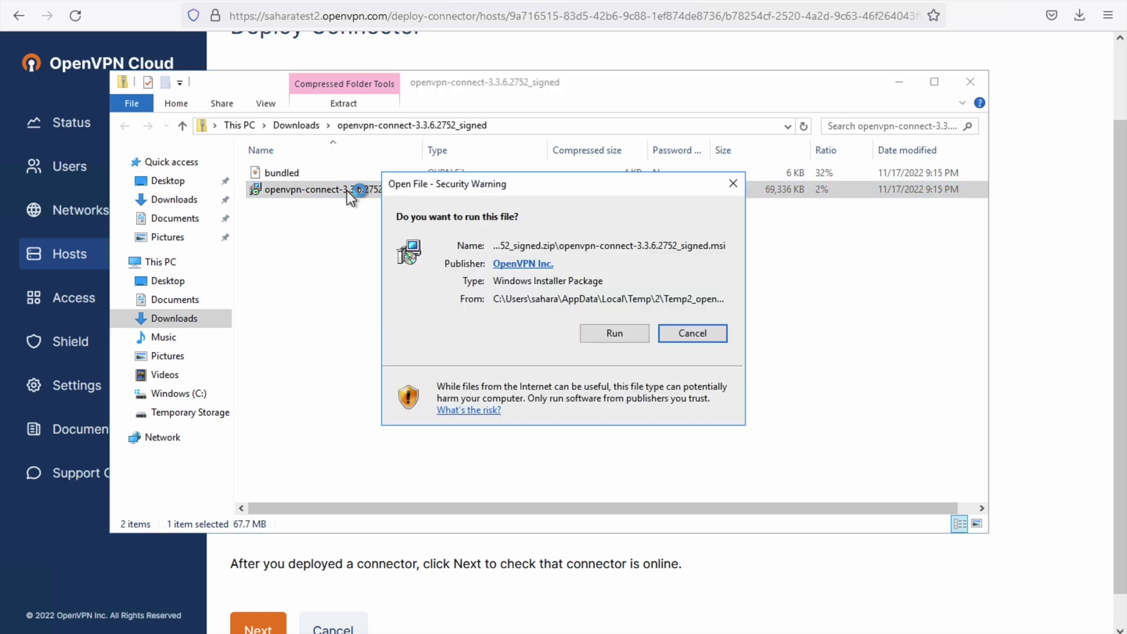
pyautogui.click(610, 335)
pyautogui.click(395, 393)
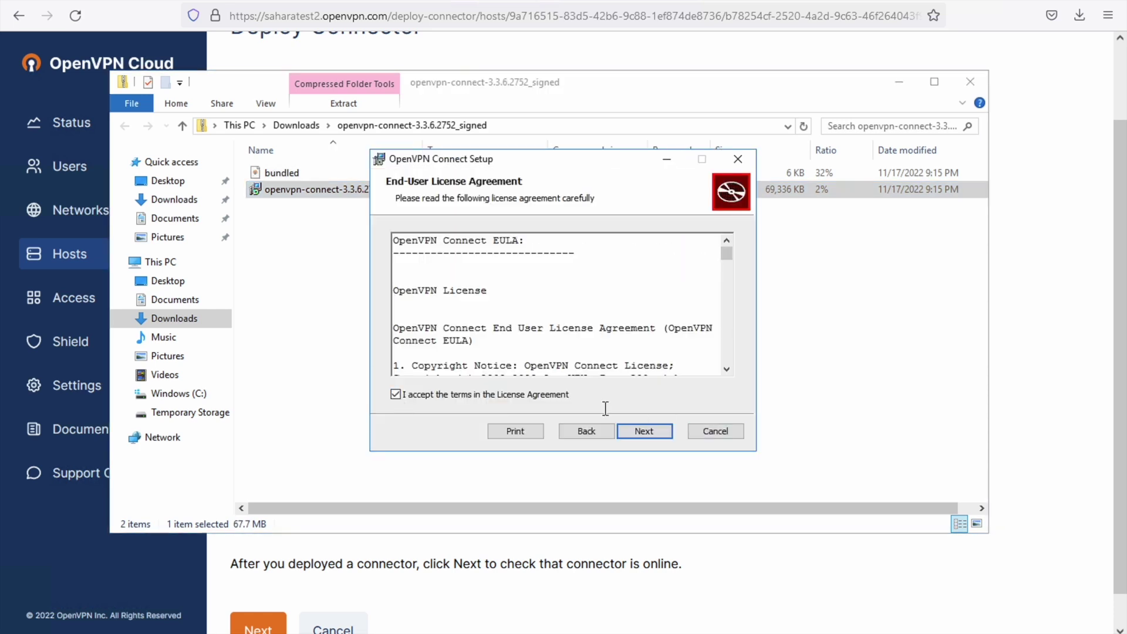
pyautogui.click(642, 432)
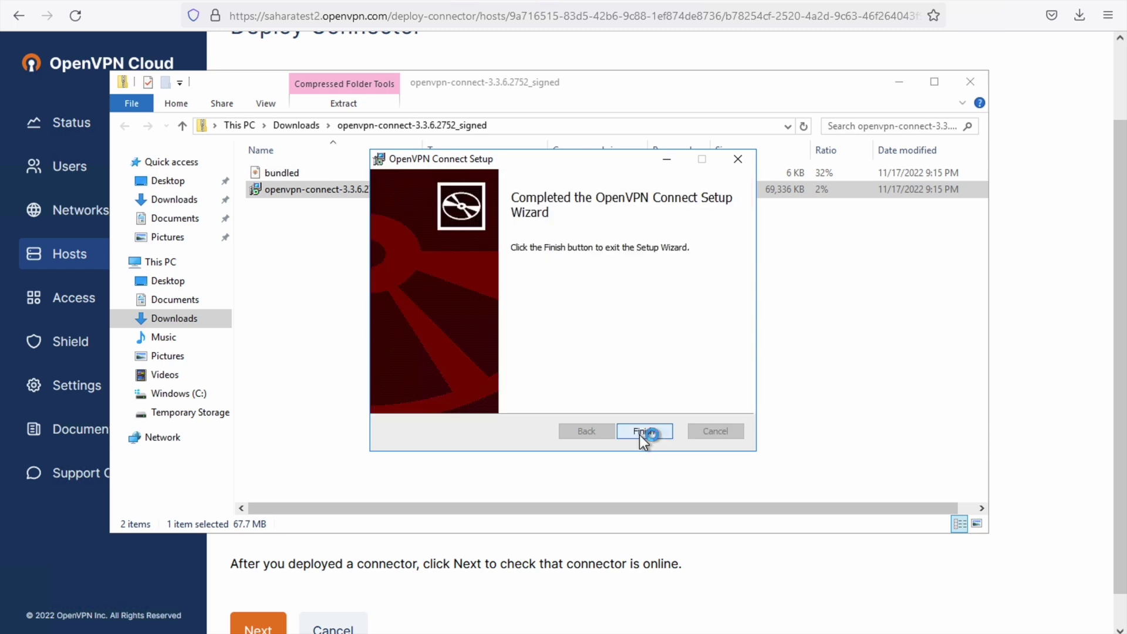
pyautogui.click(704, 303)
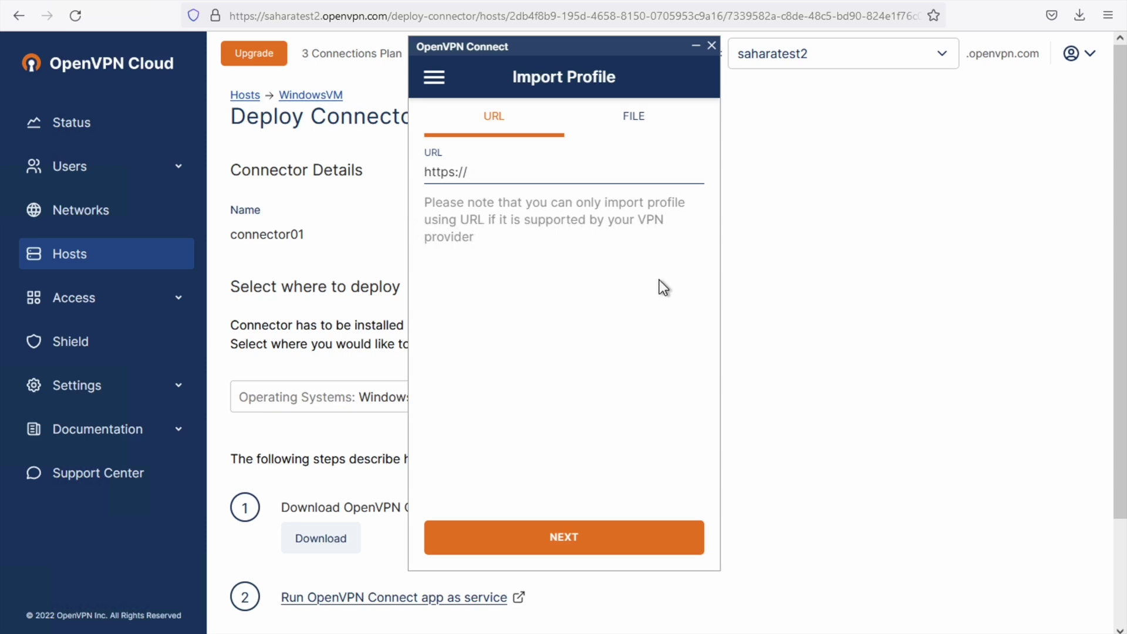
# Import the bundled WindowsVM profile from file and connect it
pyautogui.click(634, 117)
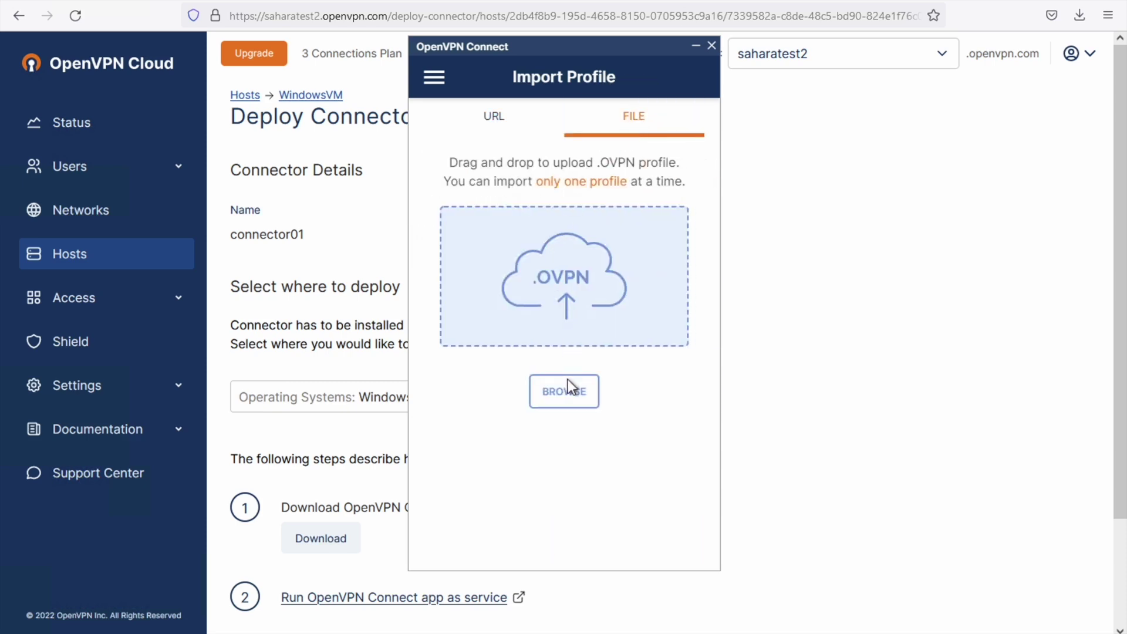
pyautogui.click(565, 386)
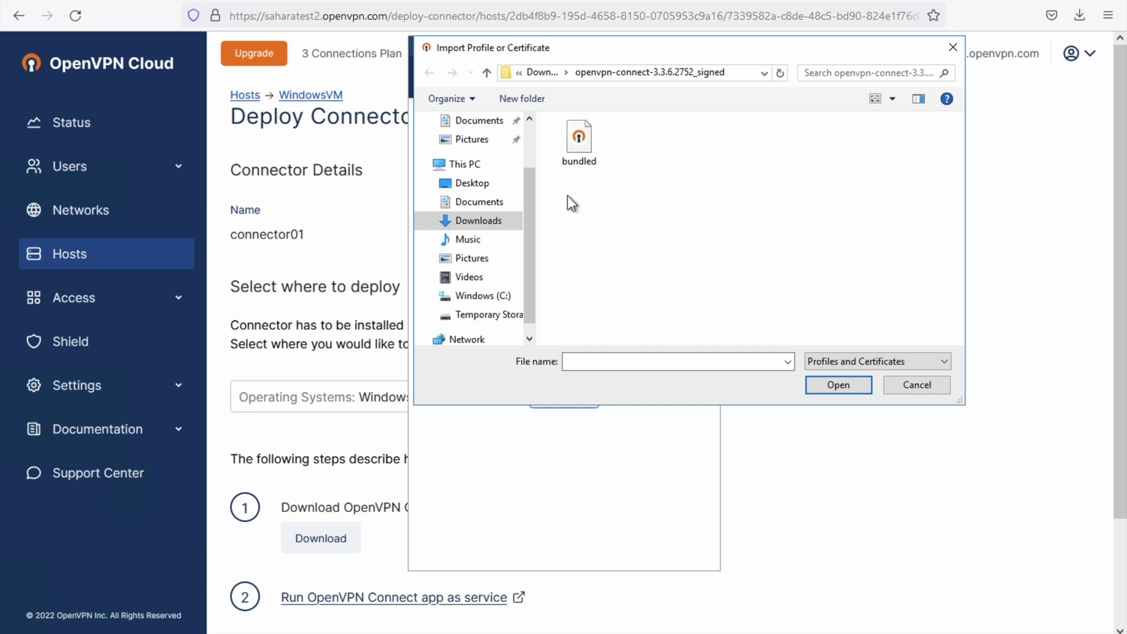
pyautogui.click(586, 134)
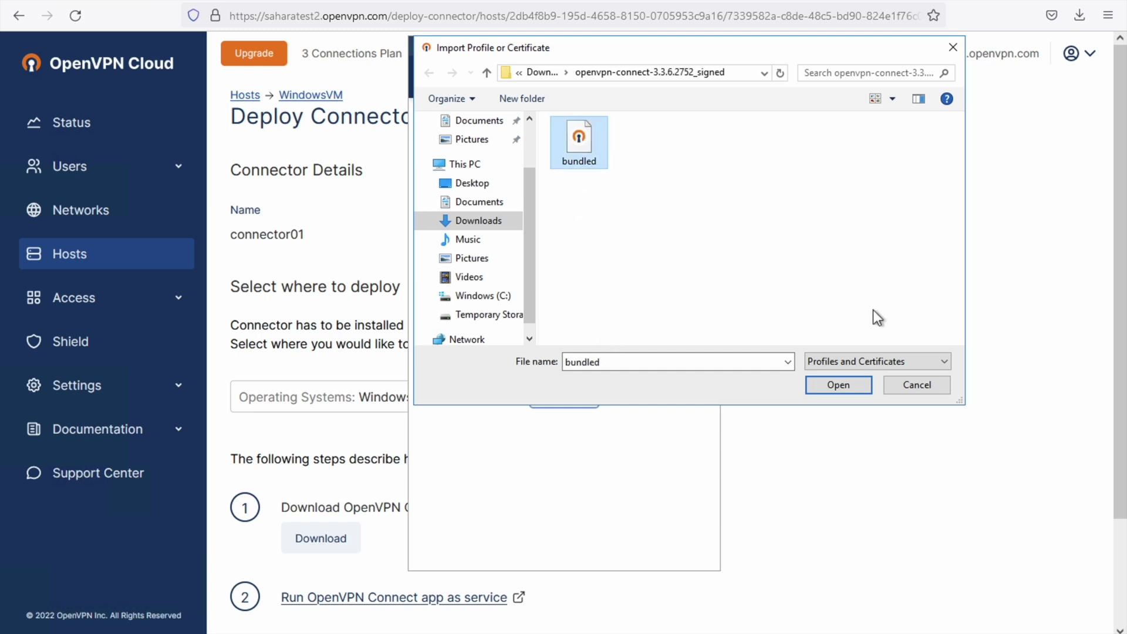
pyautogui.click(846, 391)
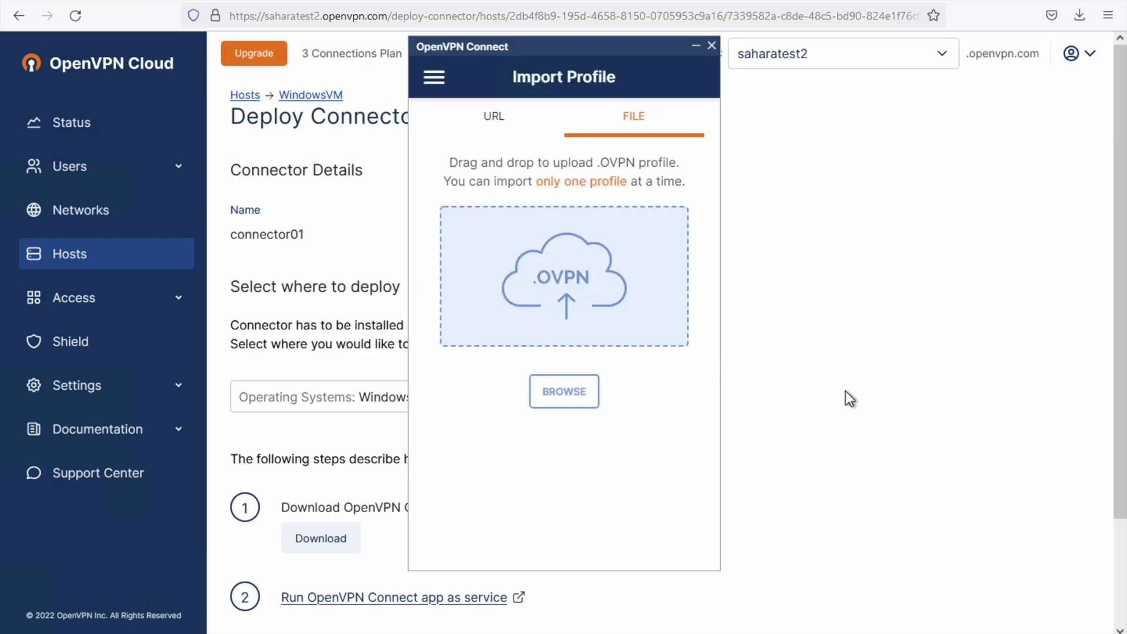
pyautogui.click(654, 387)
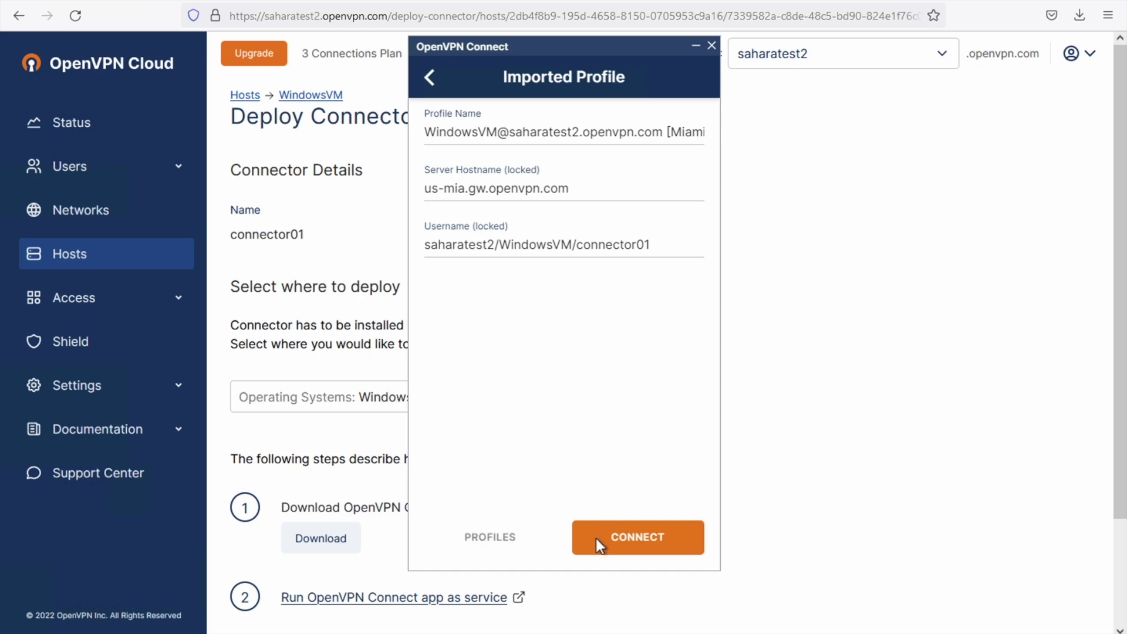
pyautogui.click(602, 543)
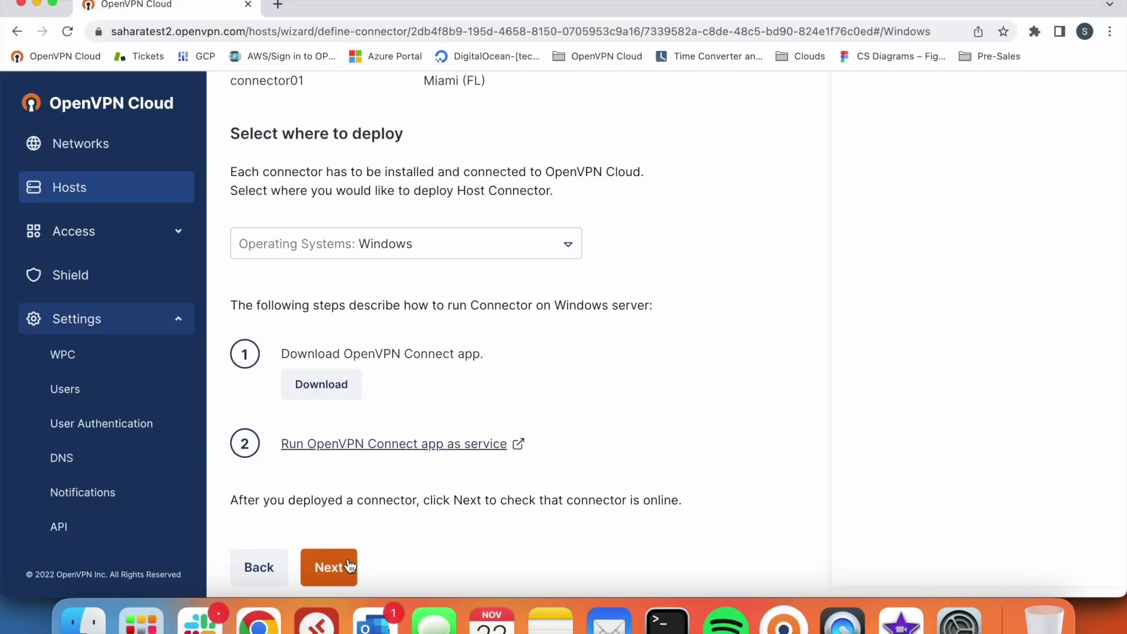
# Verify connector01 is online, skip service creation, and finish the WindowsVM host
pyautogui.click(349, 565)
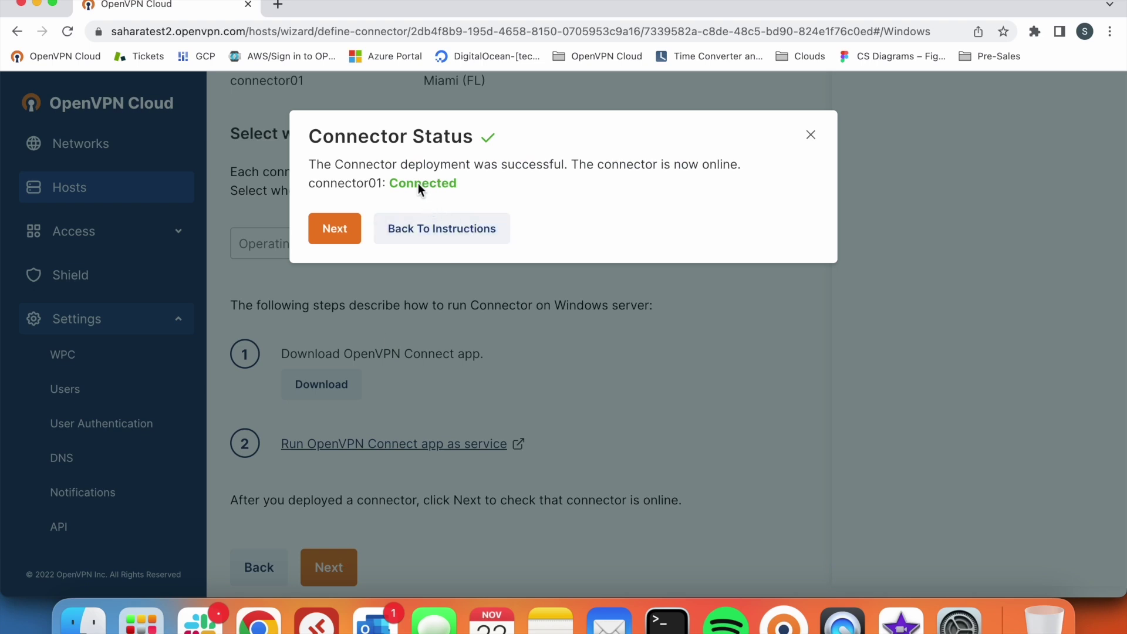
pyautogui.click(351, 234)
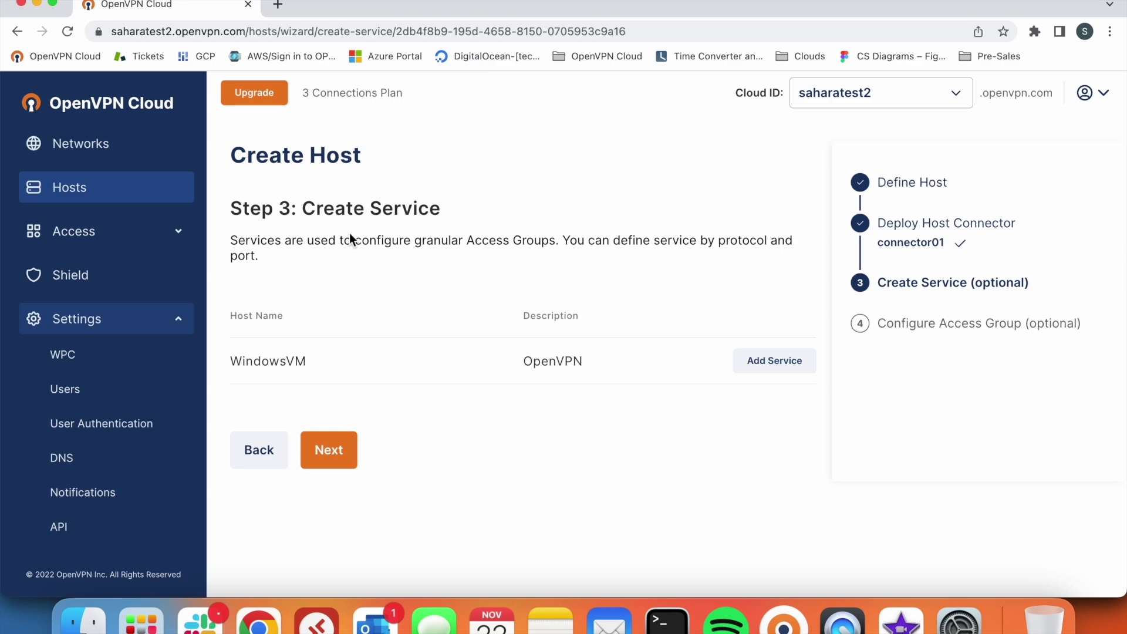
pyautogui.click(326, 453)
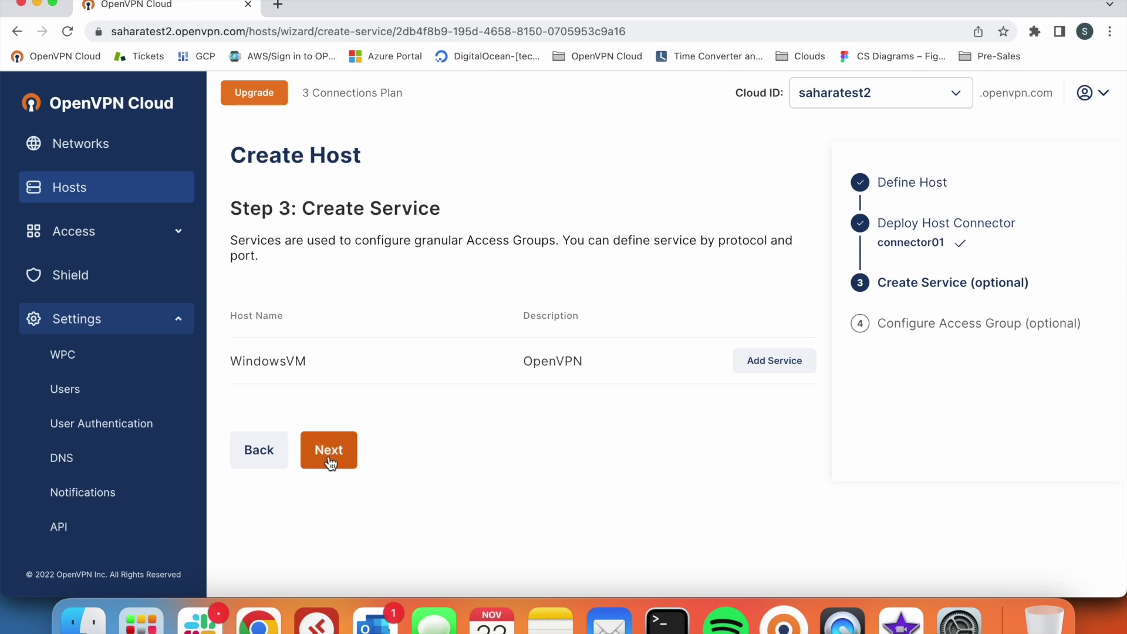
pyautogui.click(333, 410)
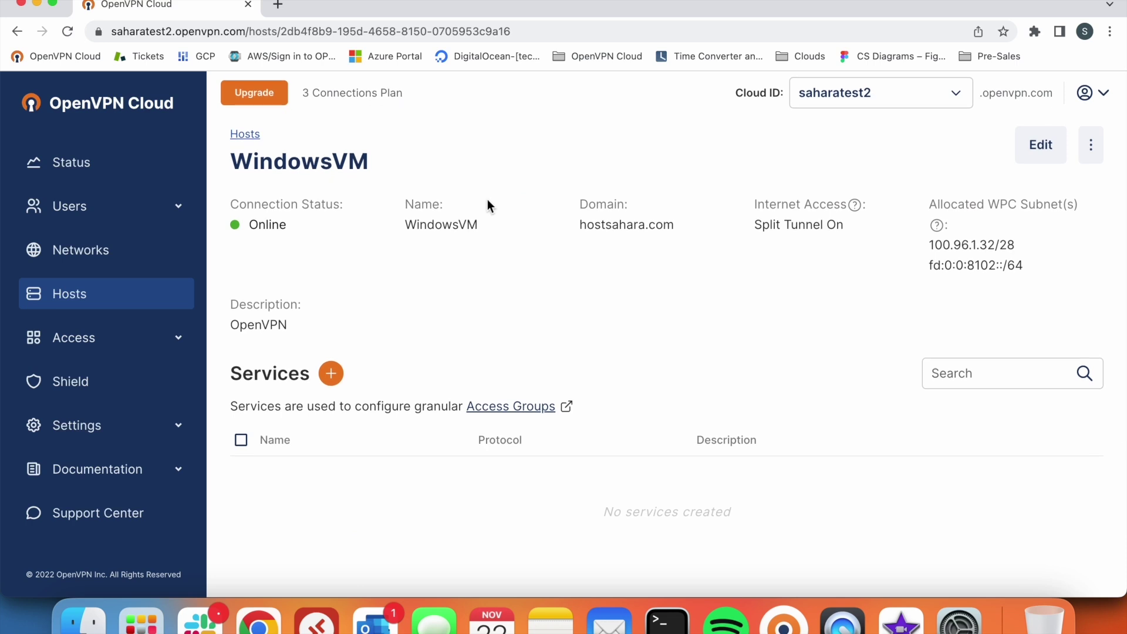
pyautogui.scroll(-5, 488, 204)
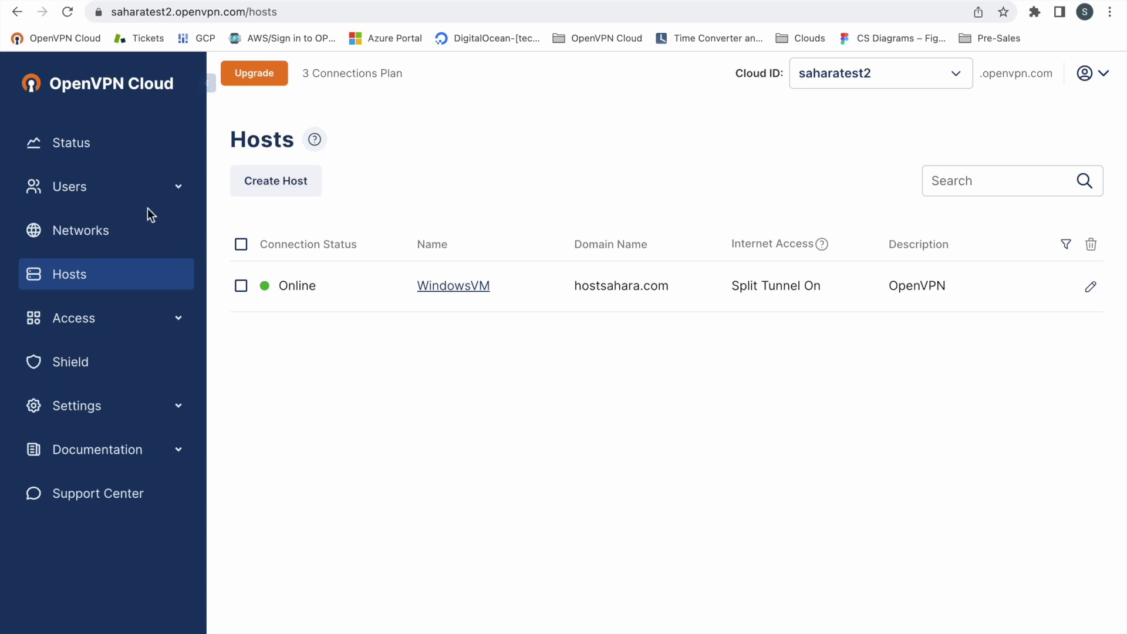
# Open the portal's Users list and select the first user's username
pyautogui.click(116, 196)
pyautogui.click(94, 227)
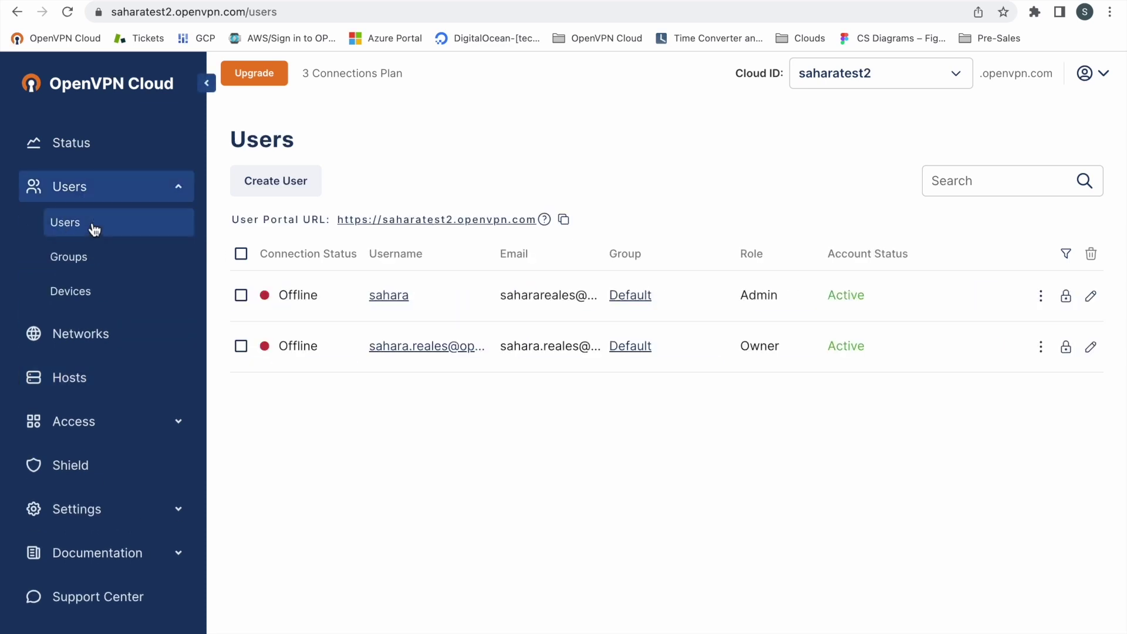
pyautogui.moveTo(431, 305); pyautogui.dragTo(364, 301)
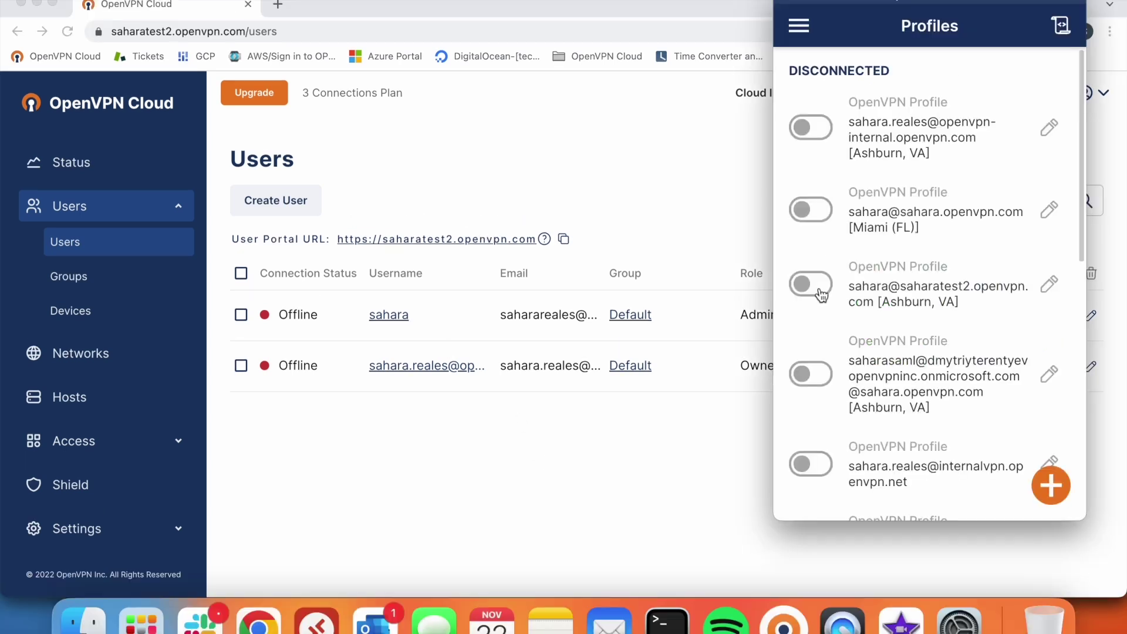
# Turn on the Ashburn, VA profile and sign in with the username and password
pyautogui.click(809, 284)
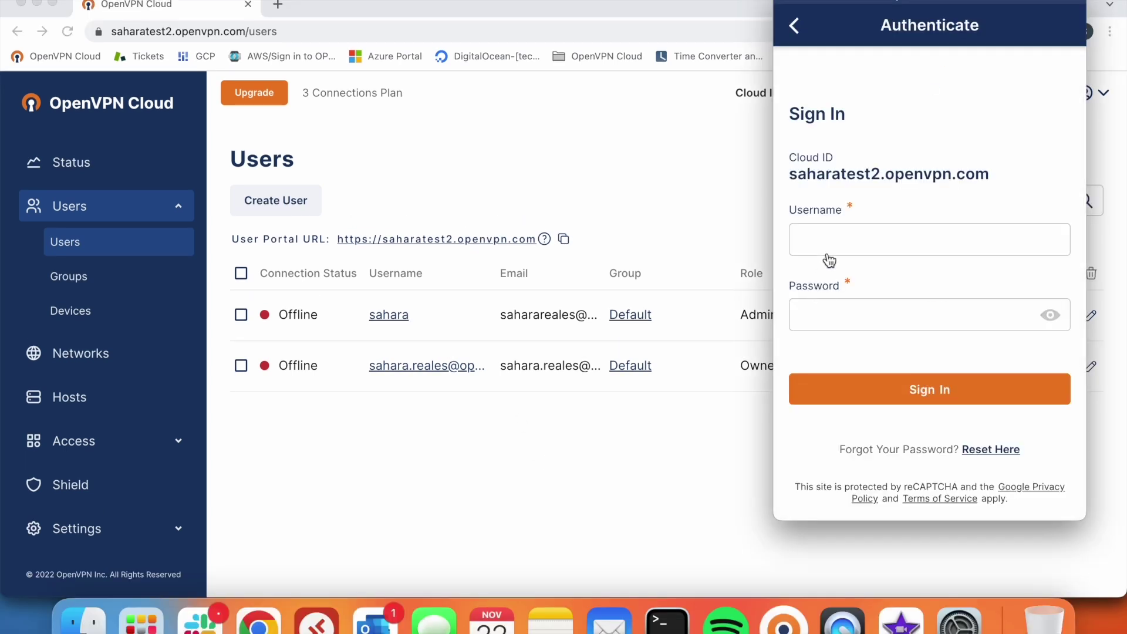
pyautogui.click(855, 241)
pyautogui.write('sahara')
pyautogui.press('Tab')
pyautogui.write('**********')
pyautogui.press('Return')
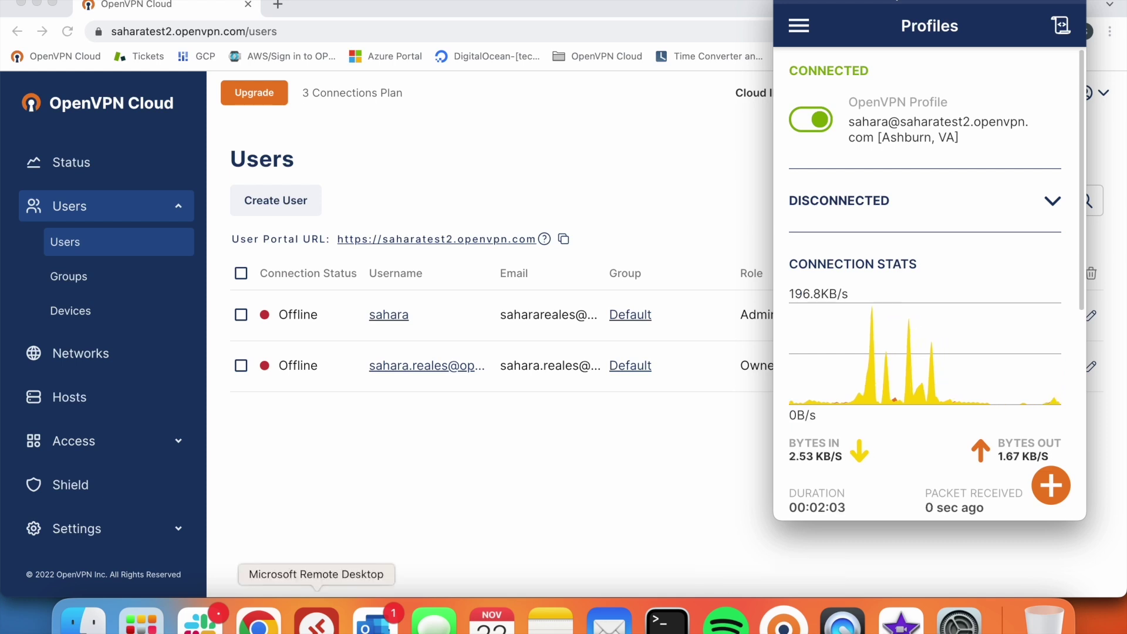
# Open a blank Add PC form in Microsoft Remote Desktop, then return to the browser
pyautogui.click(299, 618)
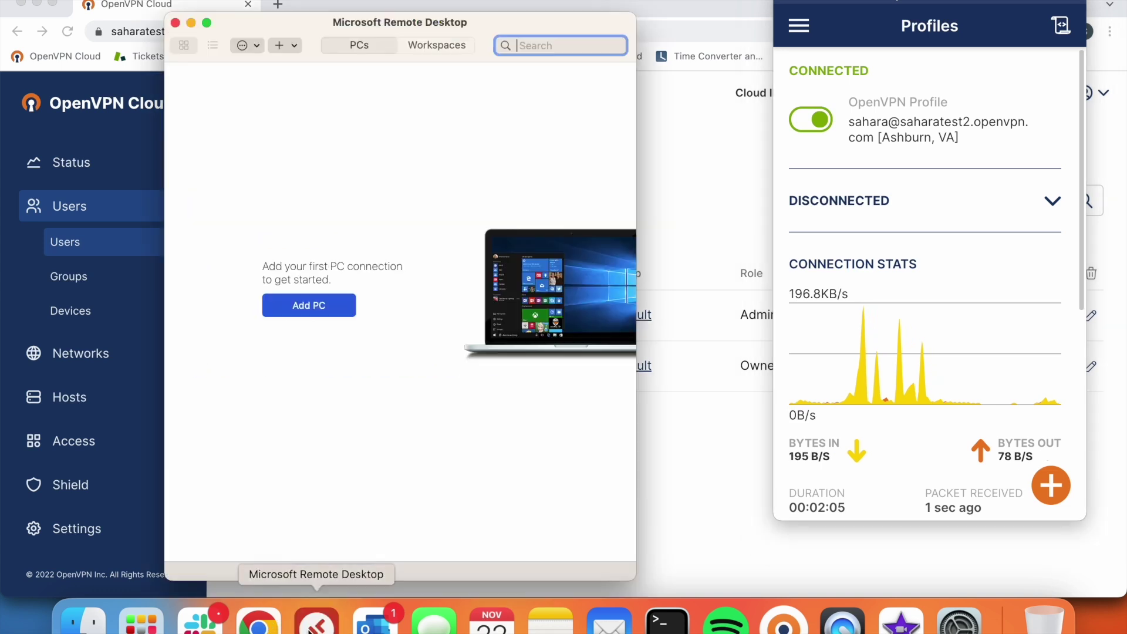
pyautogui.click(312, 305)
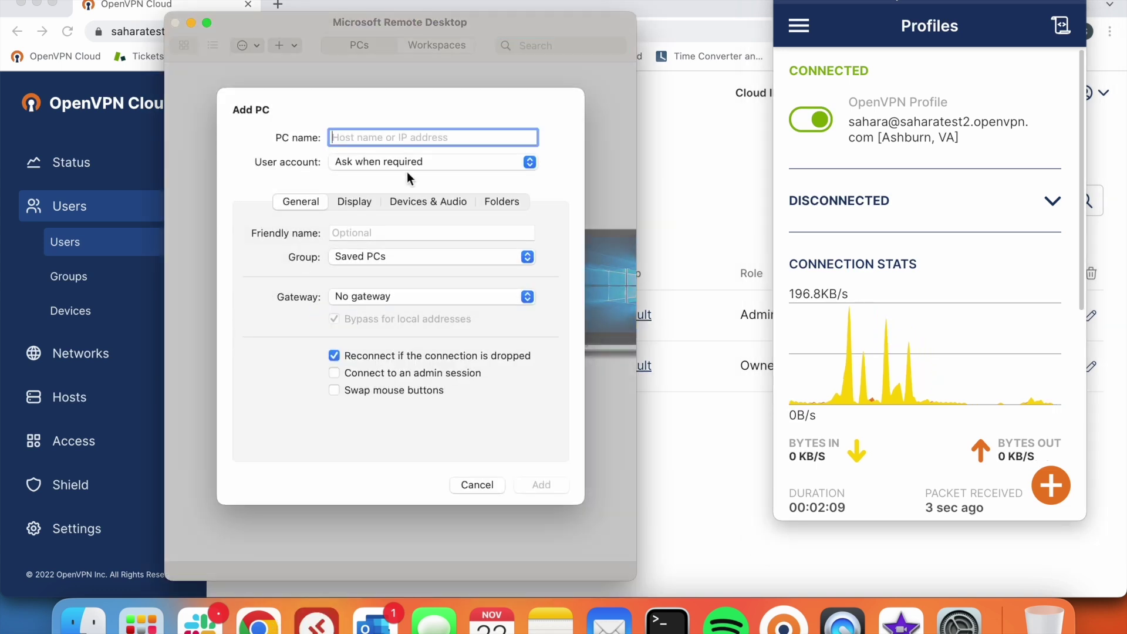
pyautogui.click(703, 192)
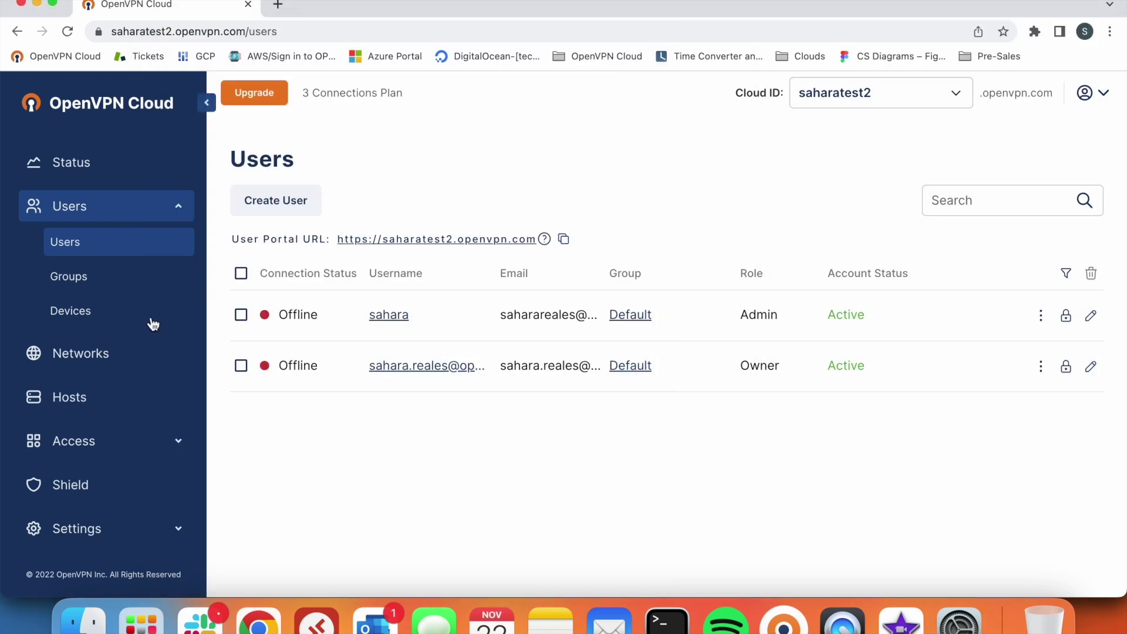
# Copy connector01's tunnel IP 100.96.1.34 from the WindowsVM host page into the Add PC form
pyautogui.click(97, 401)
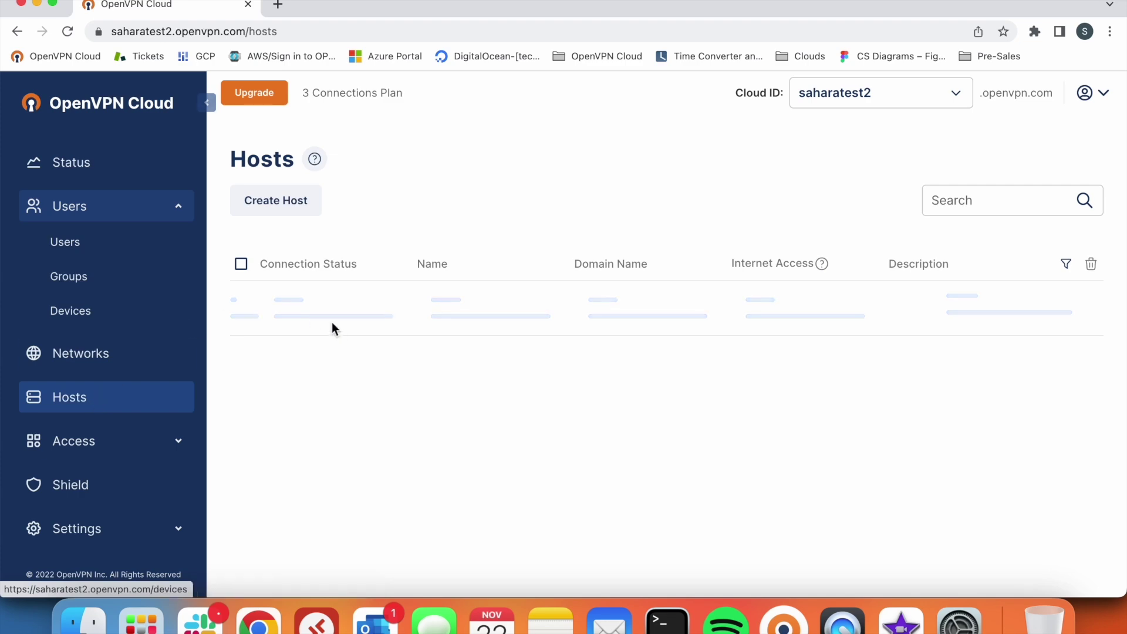
pyautogui.click(422, 308)
pyautogui.scroll(-5, 422, 309)
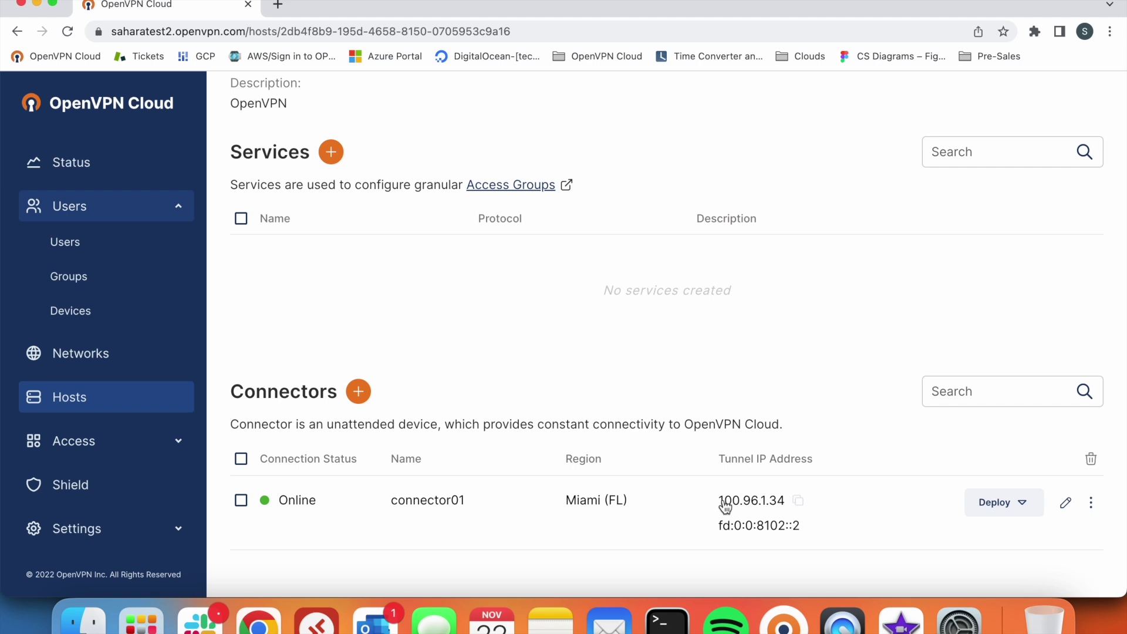
pyautogui.click(798, 500)
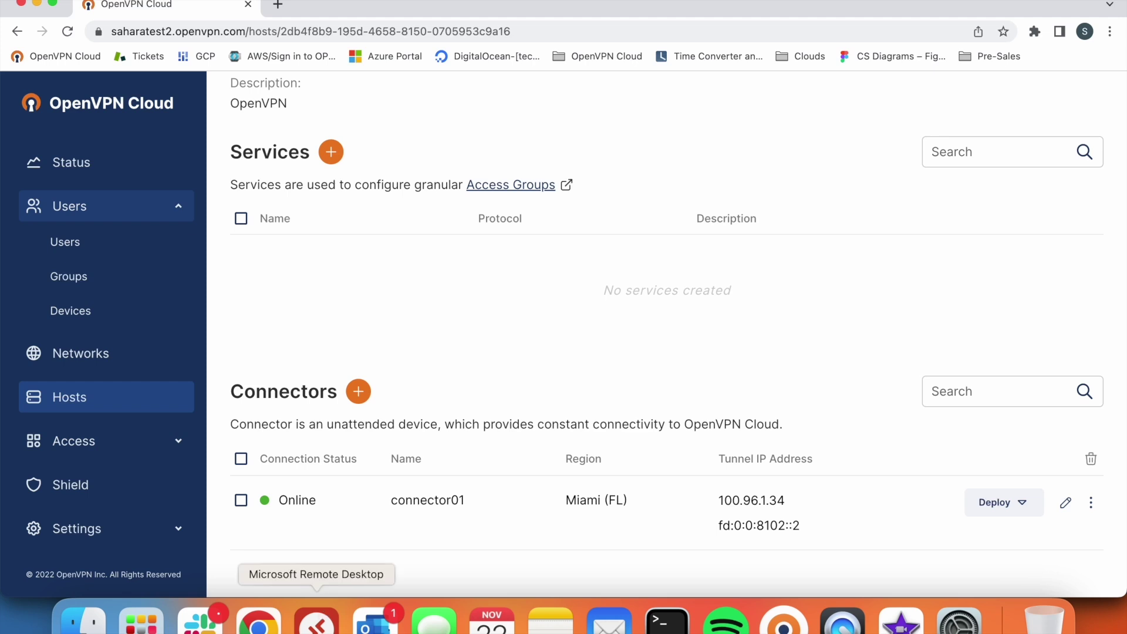
pyautogui.click(317, 619)
# Add a PC entry named 100.96.1.34 using the pasted tunnel IP
pyautogui.click(396, 137)
pyautogui.press('super+v')
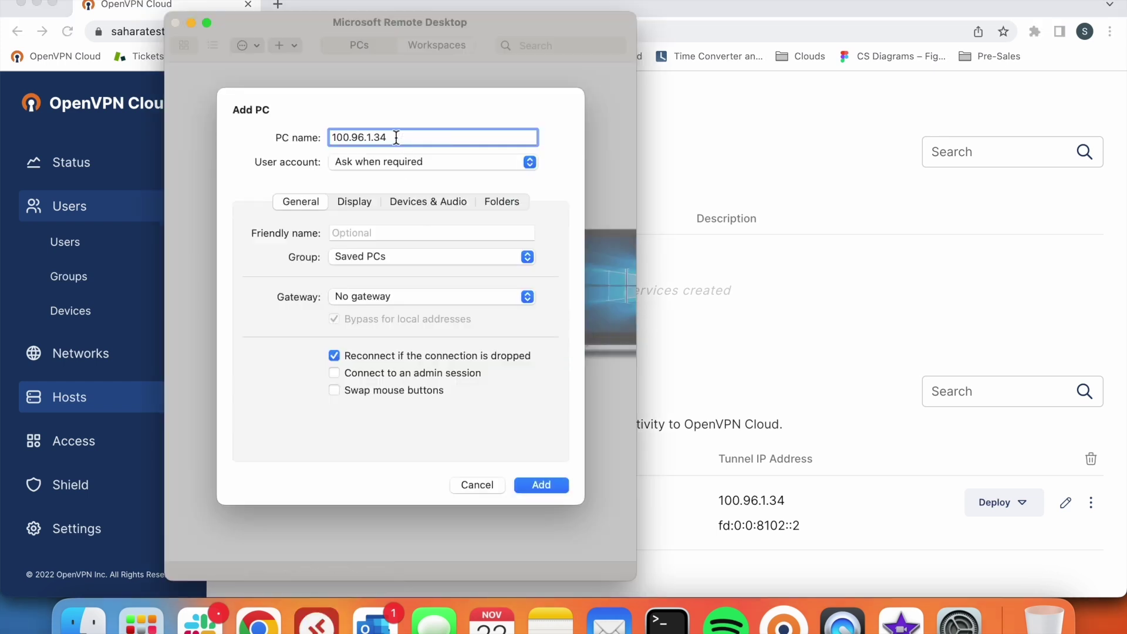
pyautogui.click(550, 483)
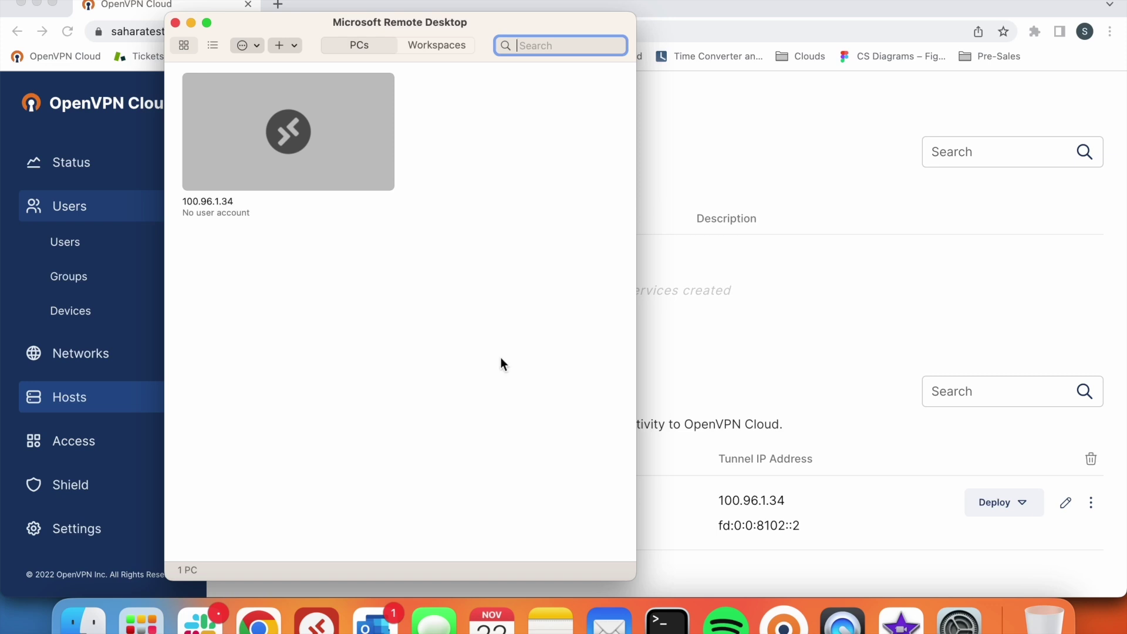
# Connect to 100.96.1.34 with the remote account credentials, accepting the certificate warning
pyautogui.doubleClick(353, 169)
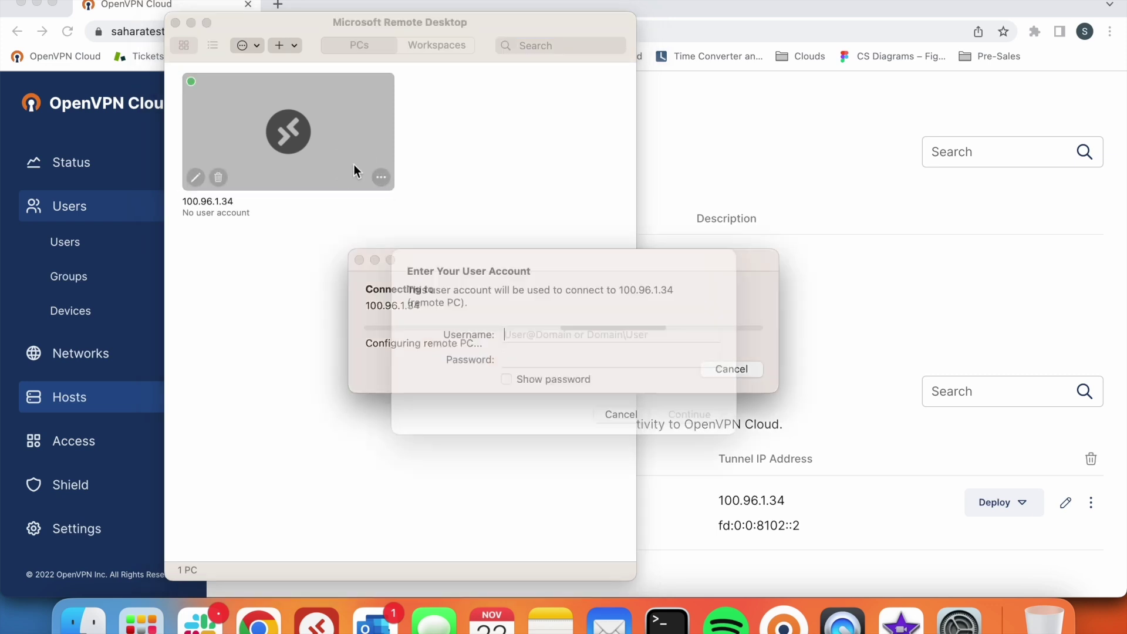
pyautogui.write('sahara')
pyautogui.press('Tab')
pyautogui.write('••••••••••••••')
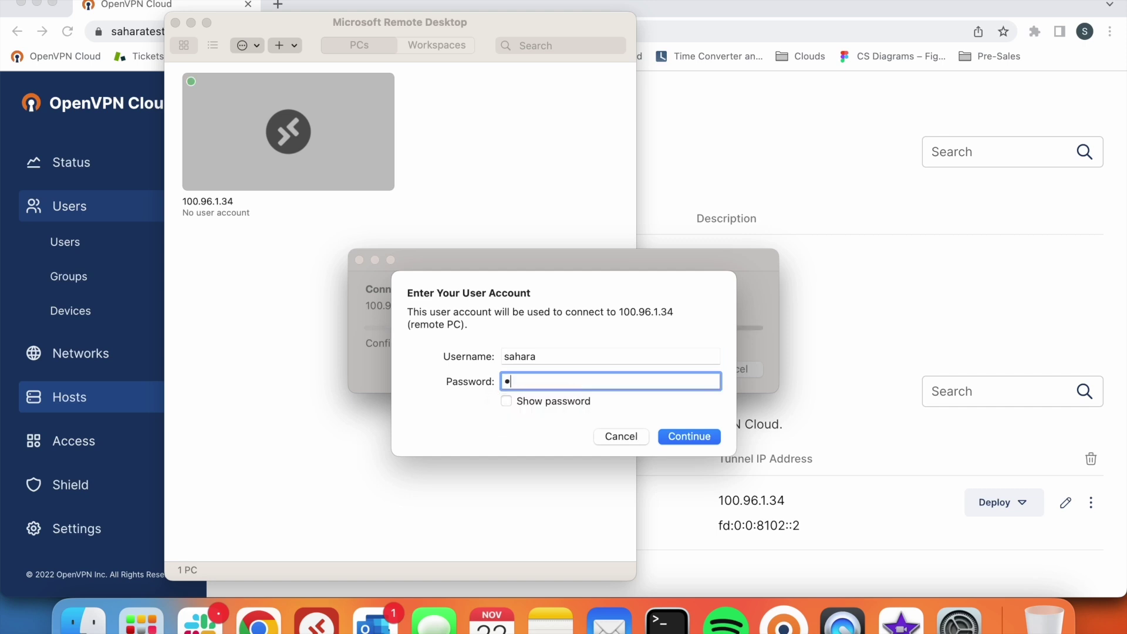
pyautogui.click(675, 437)
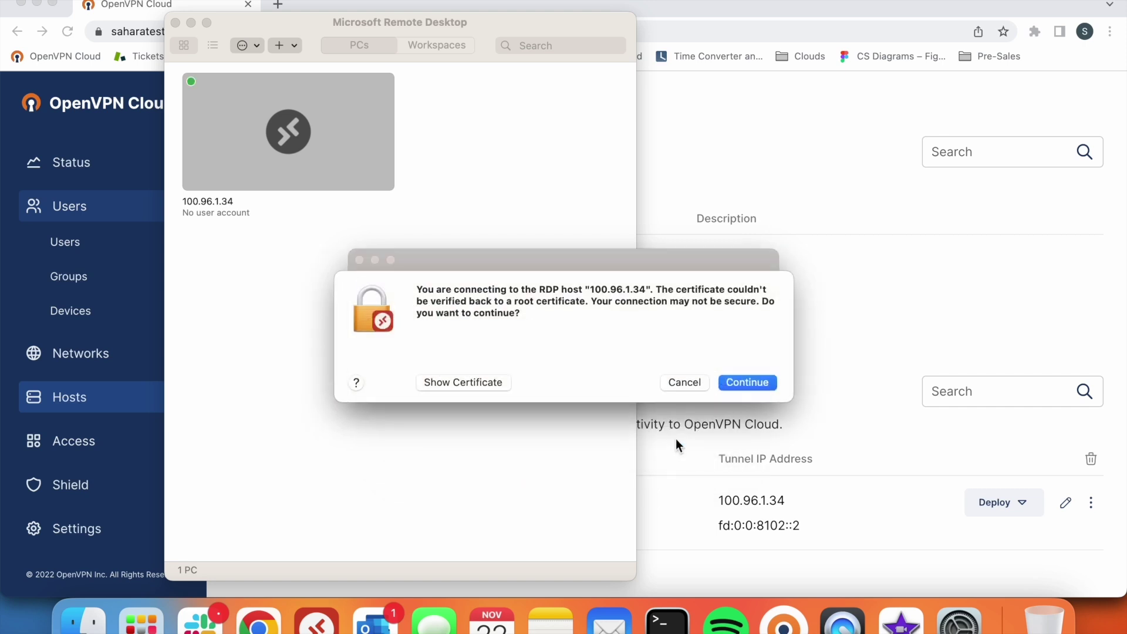
pyautogui.click(733, 379)
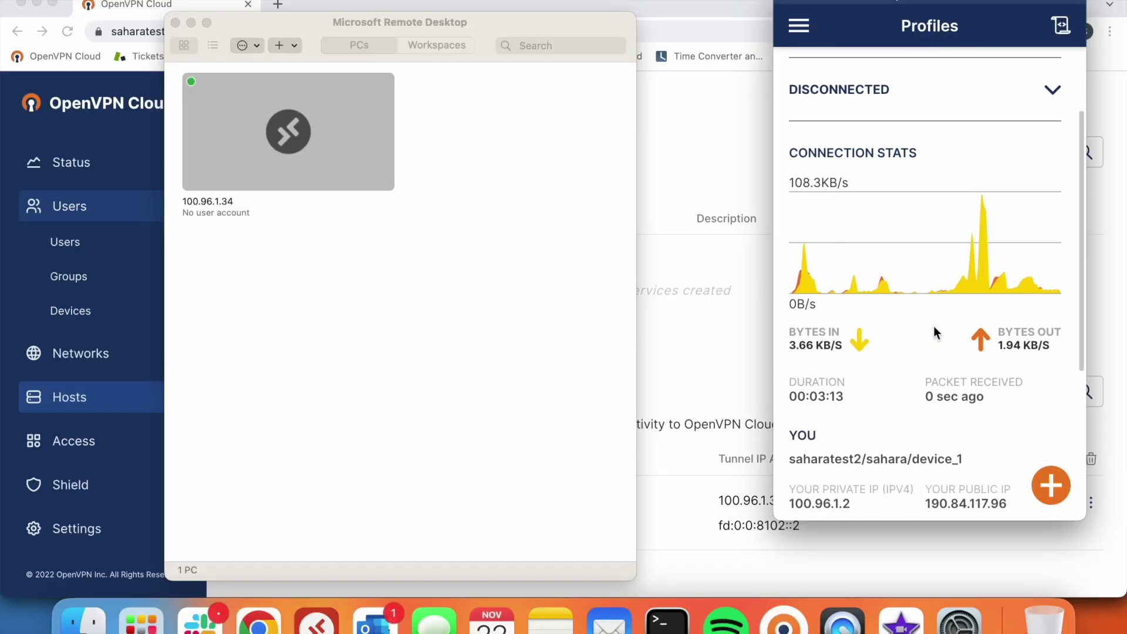
# Compare the Mac's private IP 100.96.1.2 with the remote VM's private IP 100.96.1.34
pyautogui.scroll(-5, 933, 326)
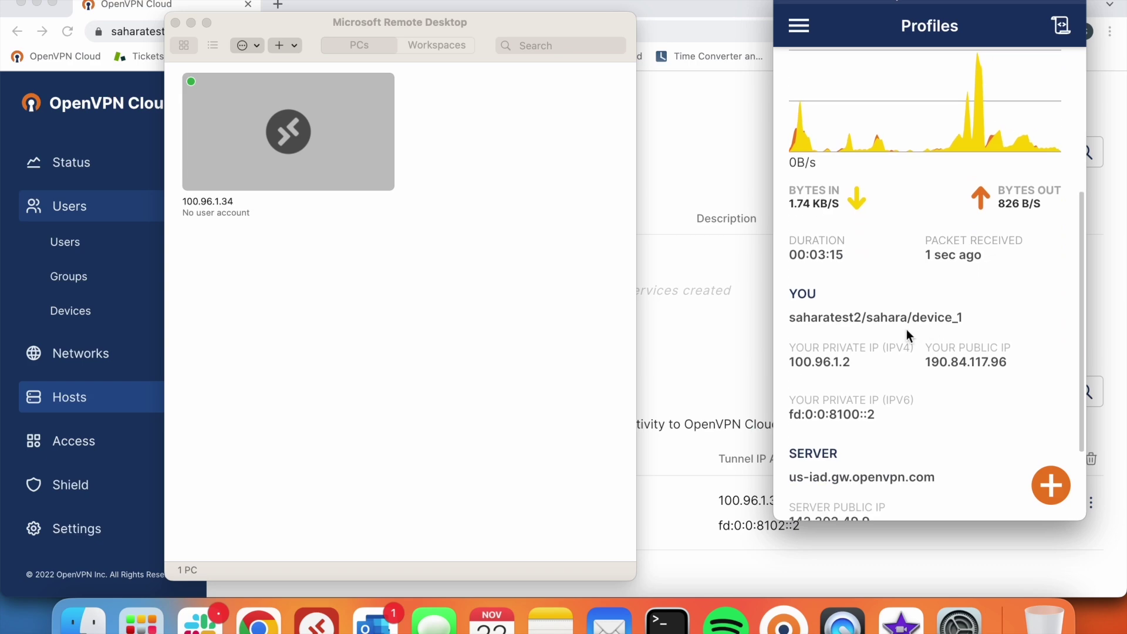
pyautogui.click(812, 367)
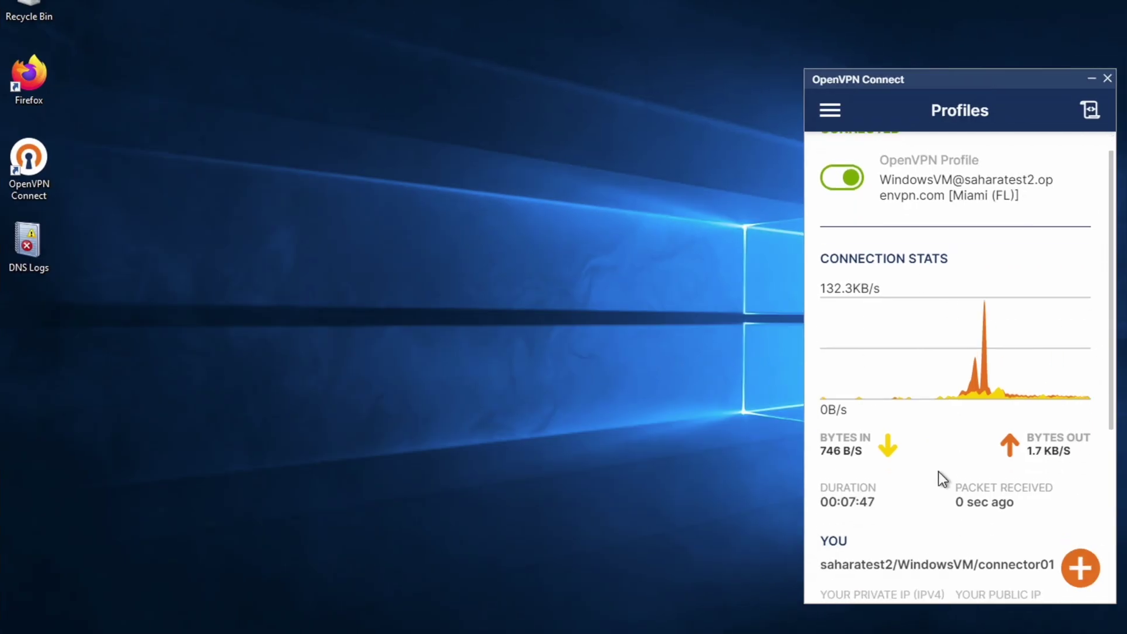
pyautogui.scroll(-1, 938, 471)
pyautogui.click(833, 584)
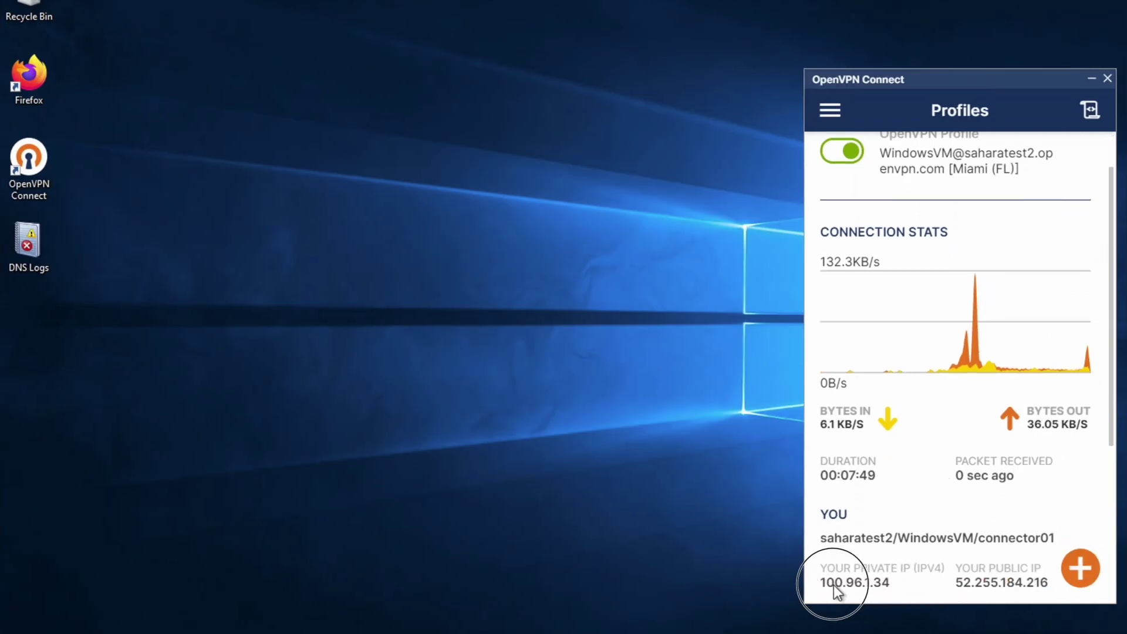